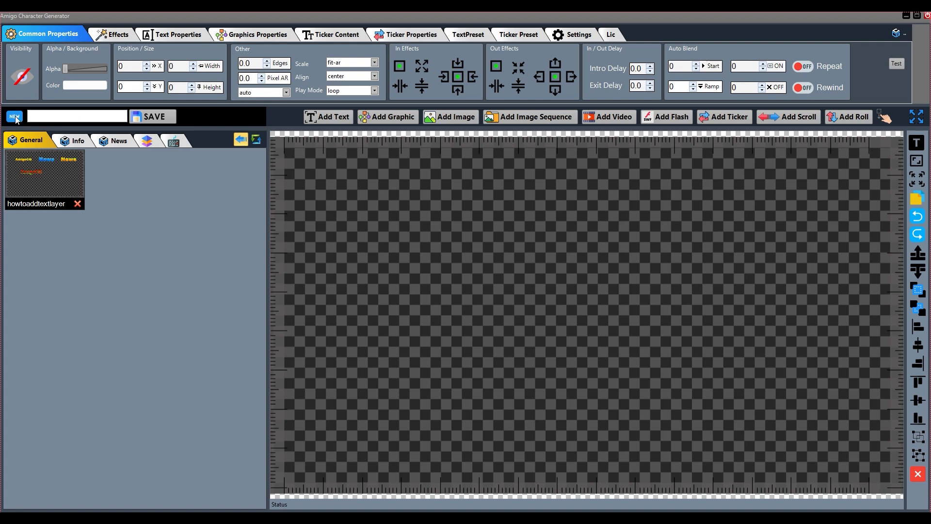
Create a new project named howtoaddgraphics, save it and select it.
text(howtoaddgraphics)
click(154, 117)
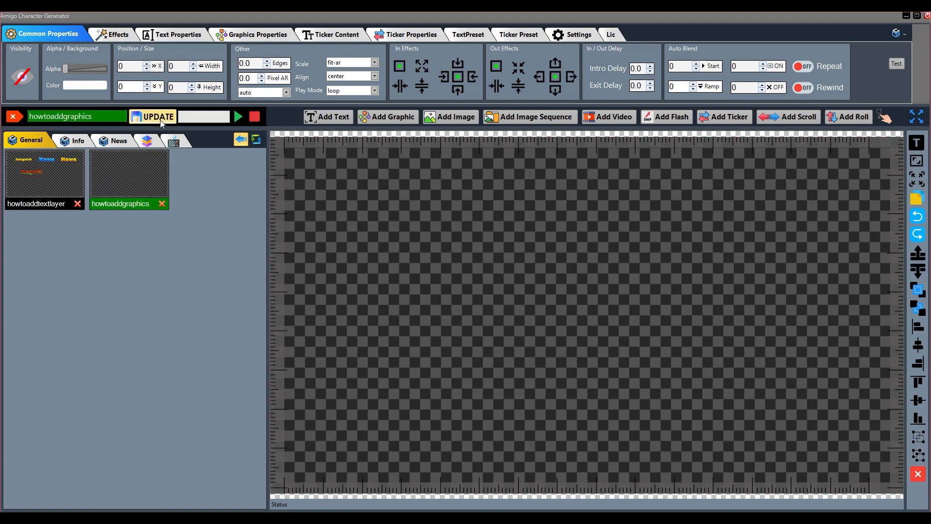
click(122, 203)
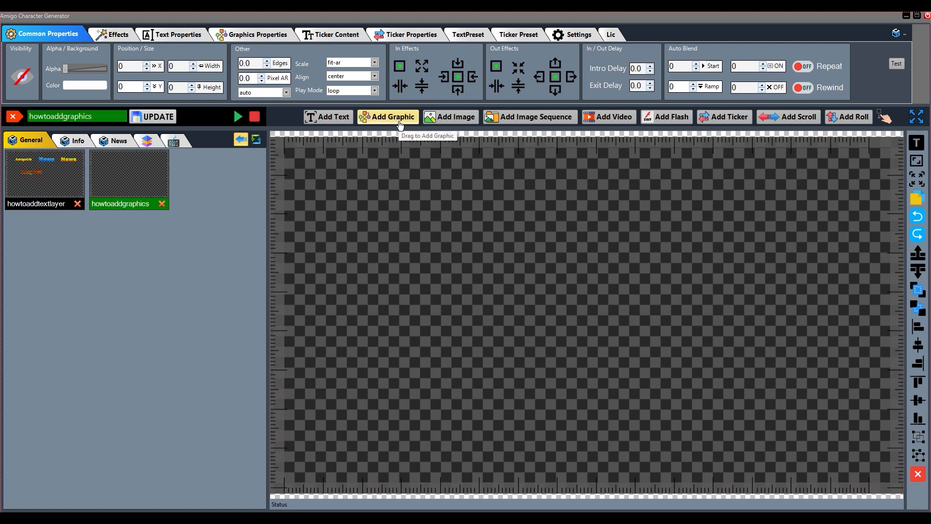
Add a graphic to the upper part of the canvas at about X 465, Y 163.
drag(400, 123, 426, 217)
drag(475, 250, 473, 225)
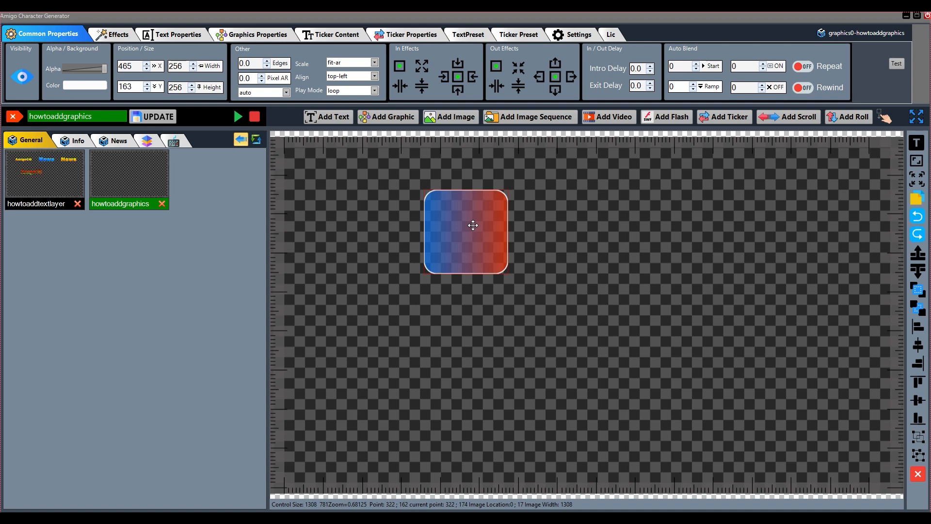
Preview several shapes on the graphic, including block-2 and block-5, and restore the rect shape.
click(240, 35)
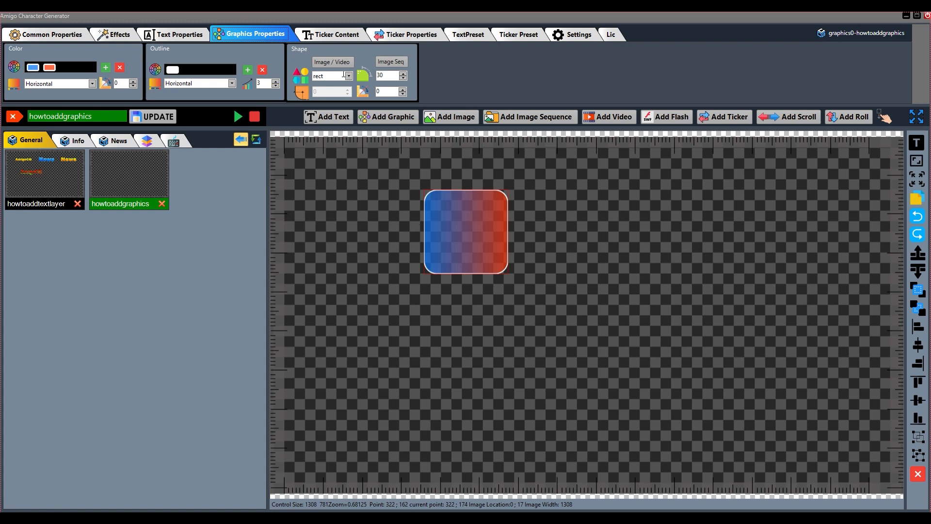
click(348, 75)
click(347, 92)
click(348, 76)
click(326, 96)
click(348, 76)
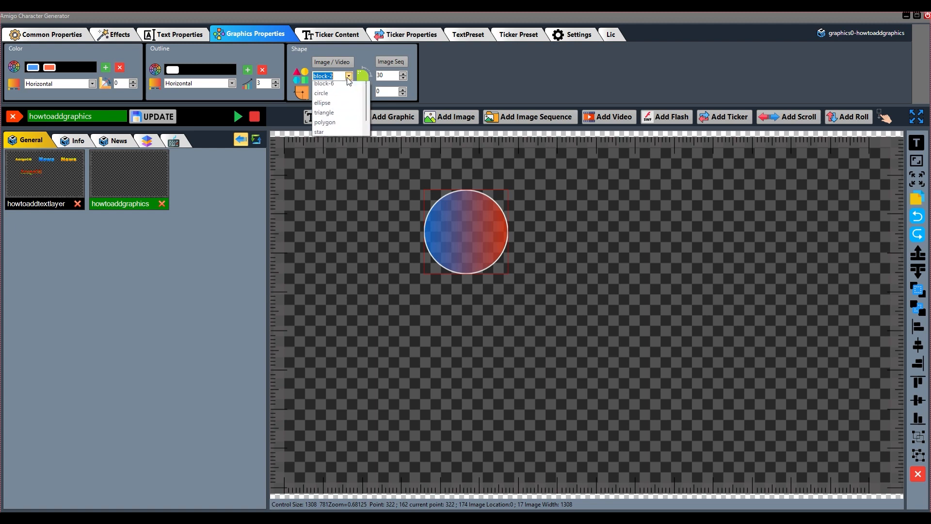
click(329, 105)
click(348, 76)
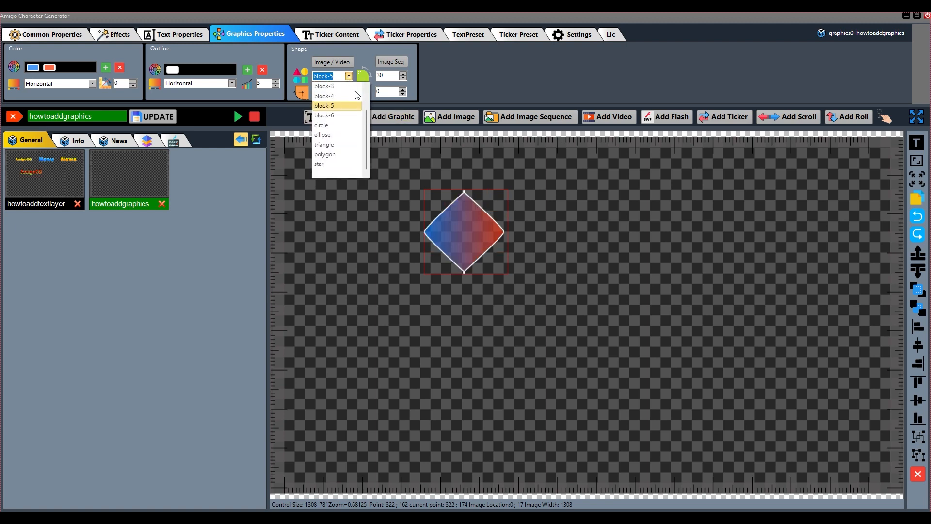
drag(366, 118, 368, 86)
click(342, 87)
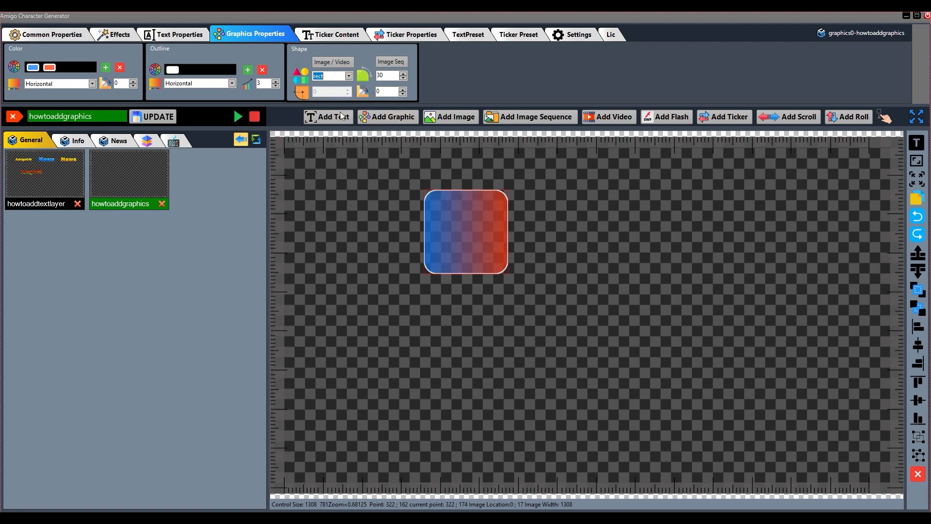
Shift the rectangle slightly down and to the right and extend its fill gradient to four colours.
drag(451, 221, 459, 230)
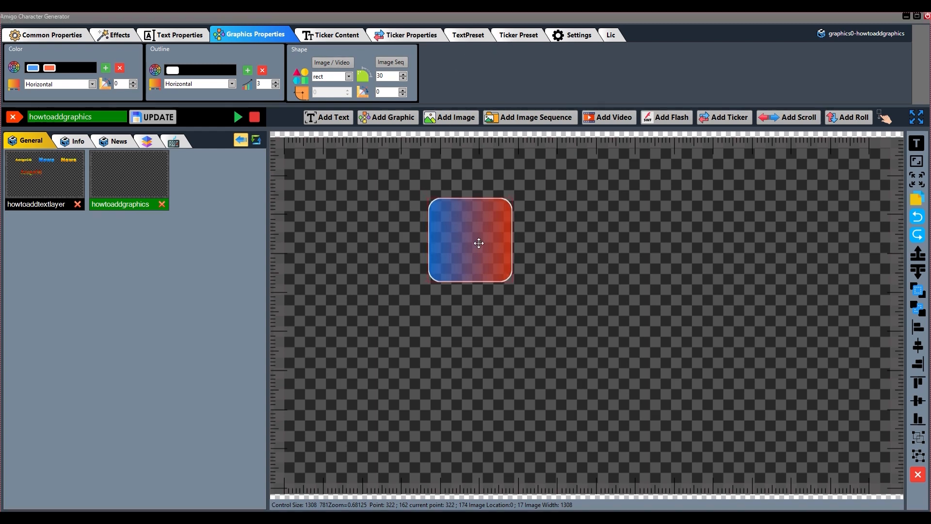
drag(476, 239, 489, 248)
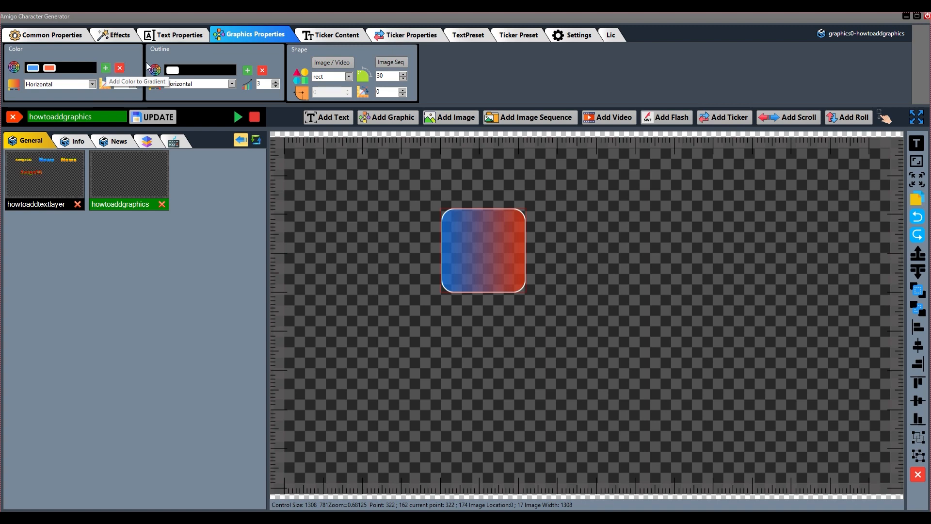
click(106, 69)
click(106, 70)
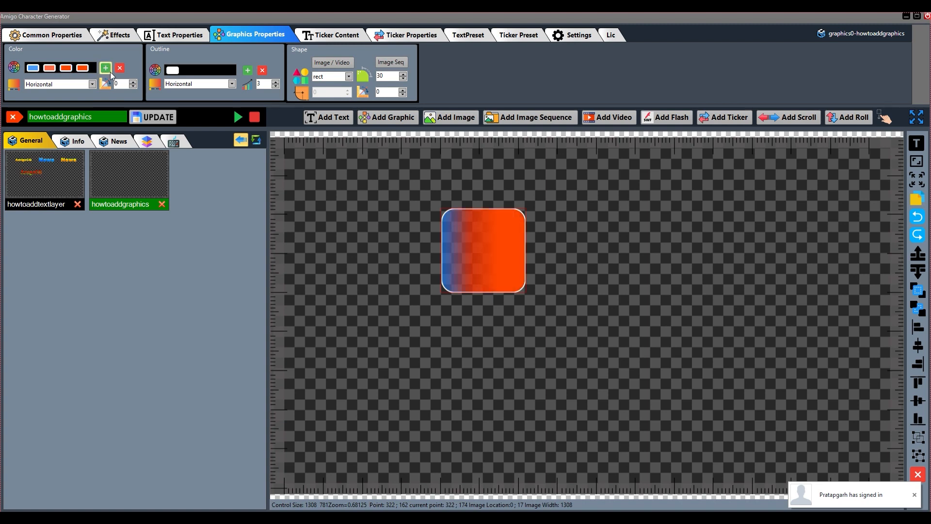
click(123, 68)
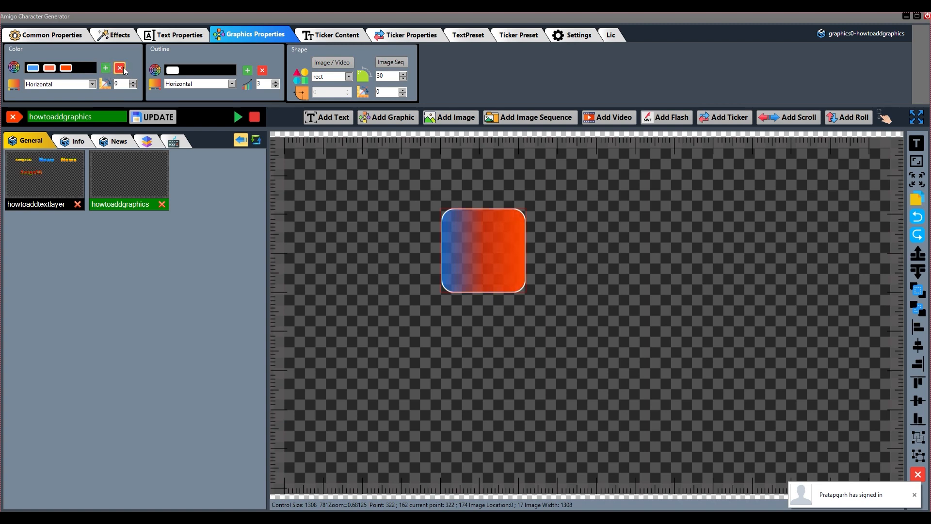
click(123, 68)
click(106, 70)
click(106, 69)
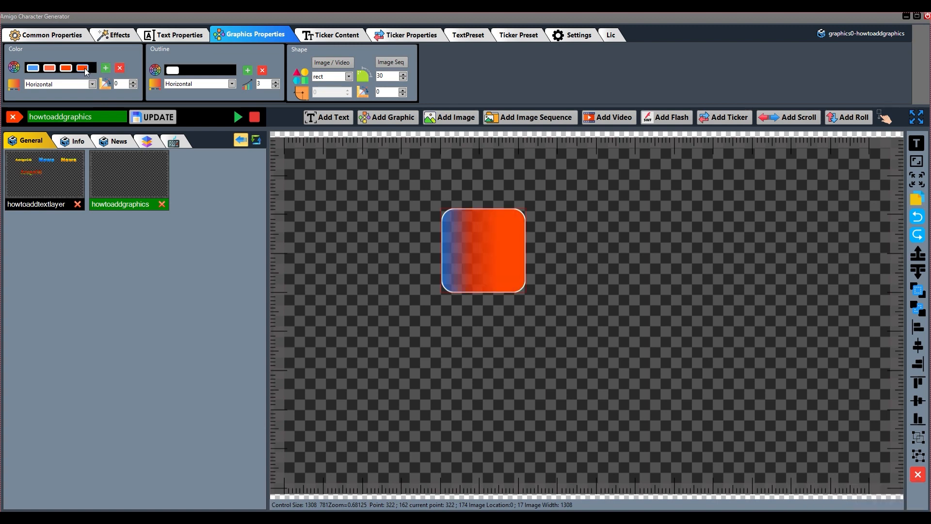
Change the fourth and third colours of the rectangle's fill gradient to red.
click(83, 68)
click(213, 183)
click(241, 264)
click(66, 68)
click(225, 195)
click(244, 158)
click(258, 277)
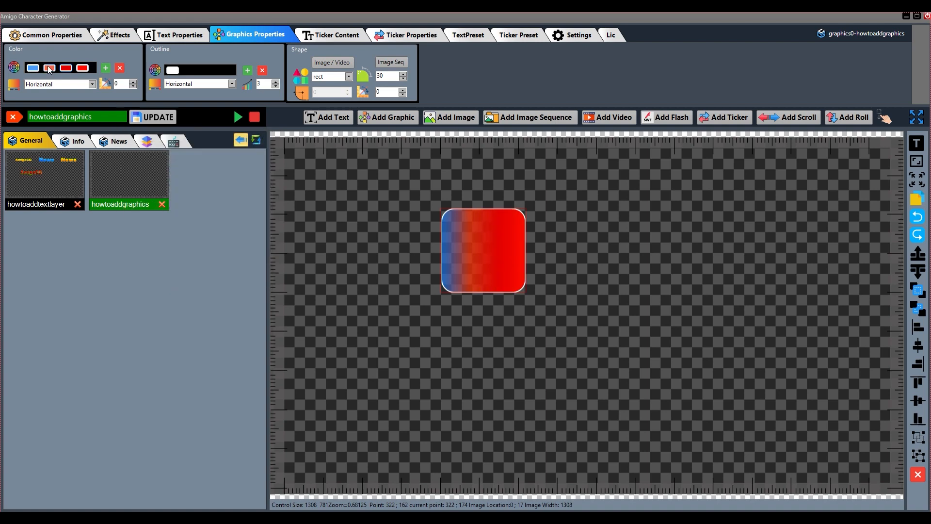
Set the second colour of the fill gradient to dark red FFB90004.
click(50, 69)
click(125, 98)
drag(155, 85, 156, 57)
click(143, 74)
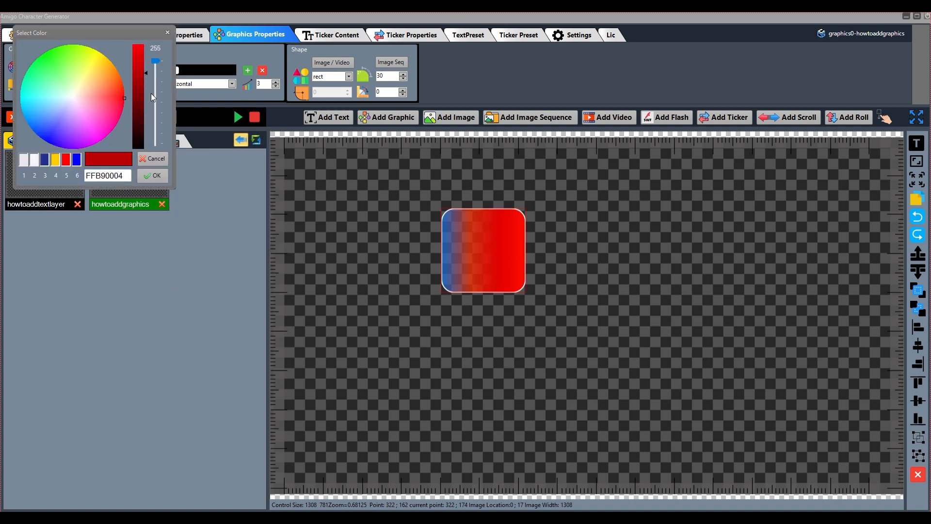
click(154, 181)
Set the first colour of the fill gradient to a very dark red.
click(34, 68)
click(138, 106)
drag(168, 101, 170, 68)
click(159, 103)
click(167, 188)
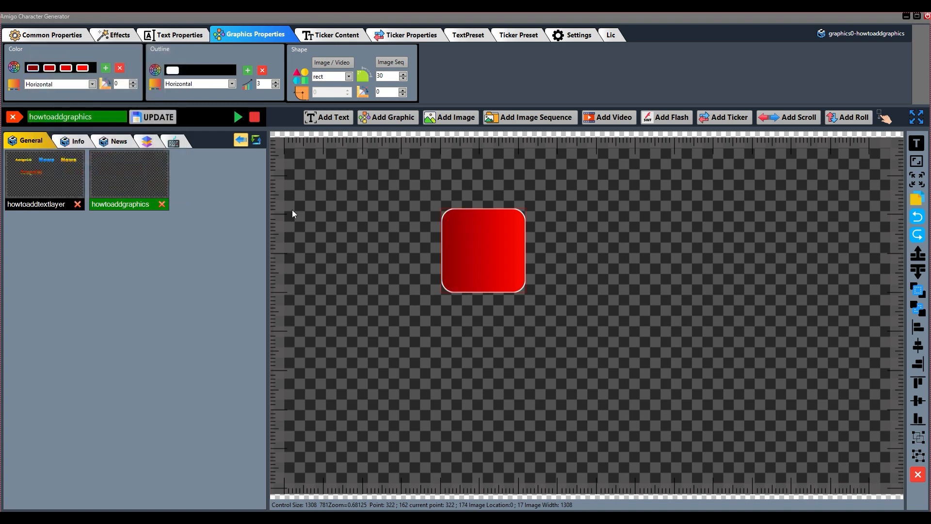
Check the fill gradient types, try rotating the gradient angle and reset the angle to 0.
click(93, 85)
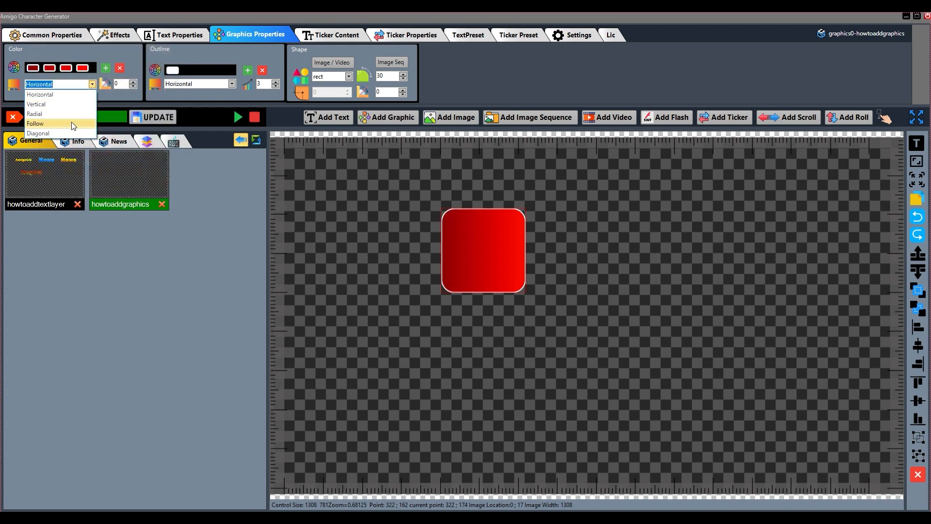
click(99, 47)
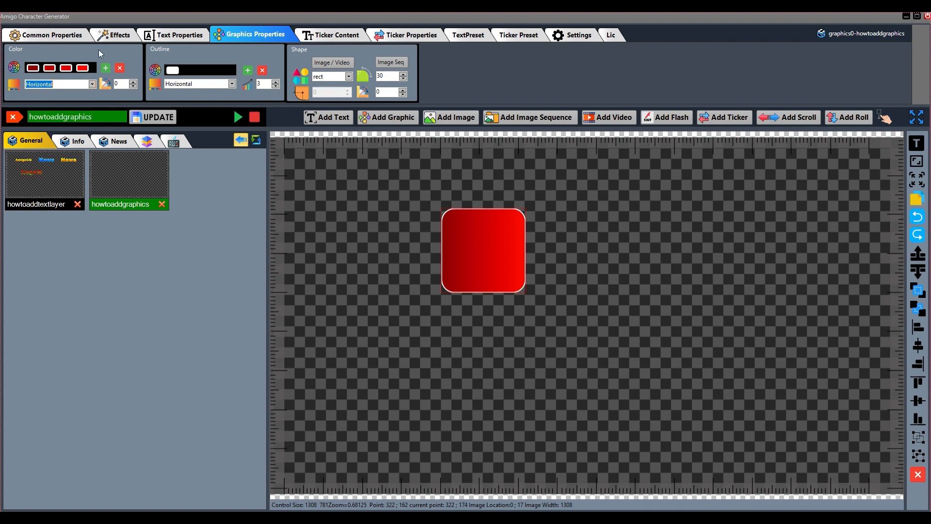
click(134, 82)
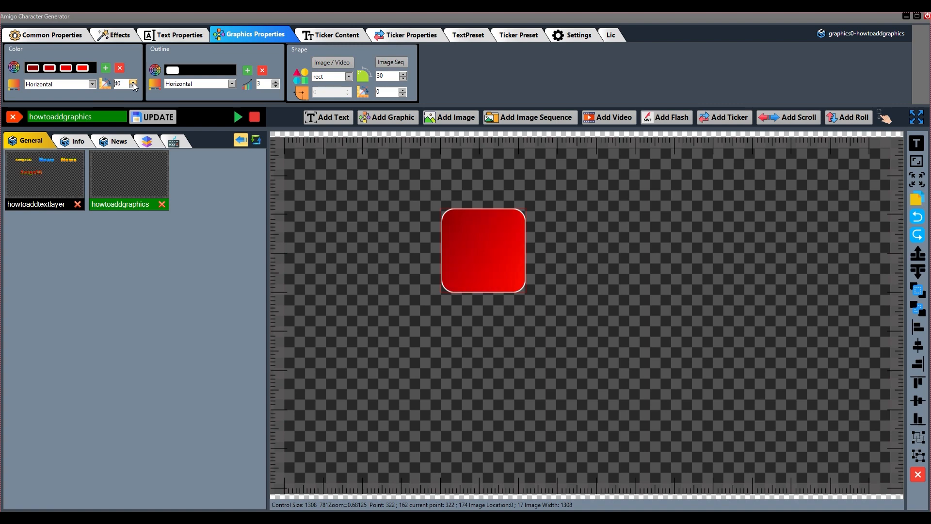
drag(121, 84, 109, 83)
text(0)
key(Return)
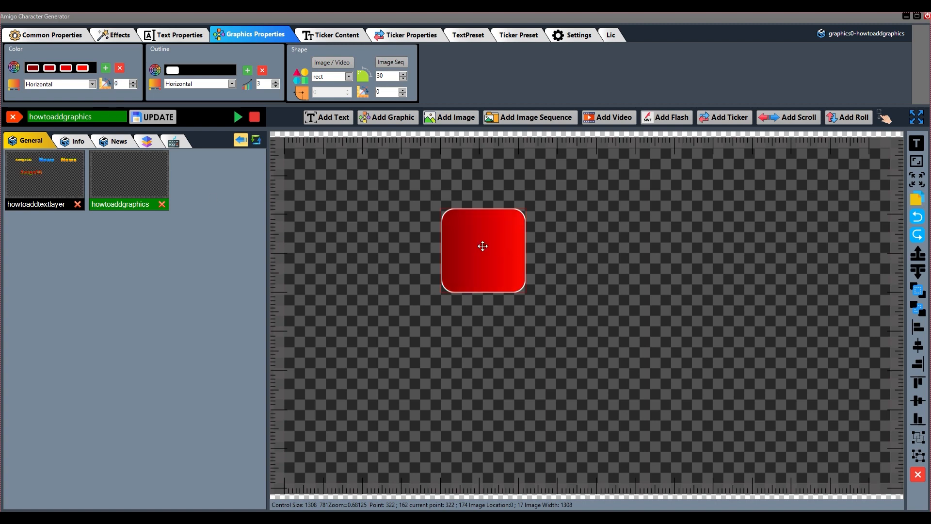
Move the rectangle slightly down and to the right and add three more colours to its outline gradient.
drag(482, 246, 496, 251)
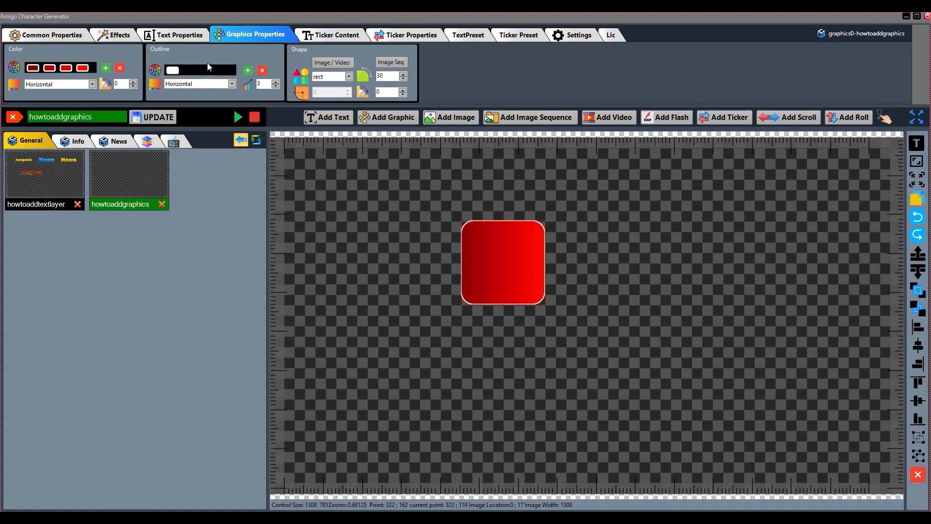
click(246, 72)
click(246, 71)
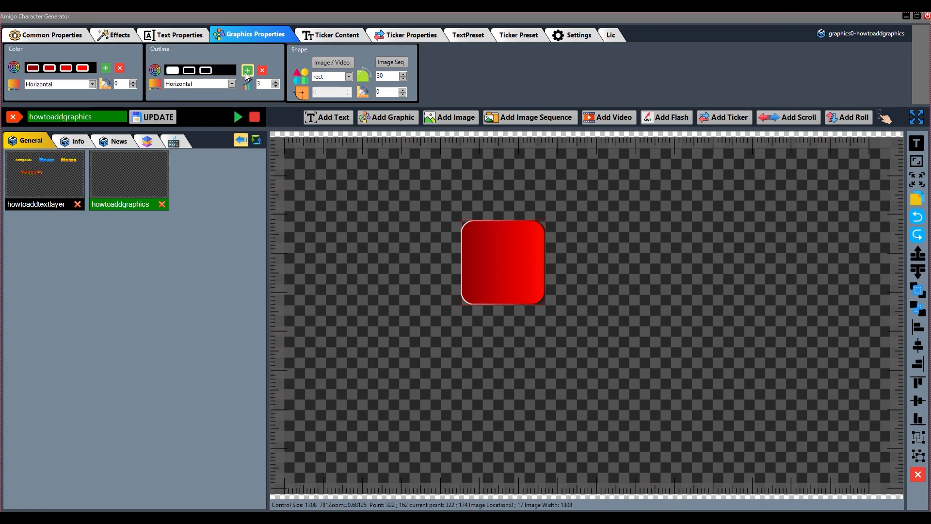
click(247, 71)
Set the fourth outline gradient colour to yellow FFFFEA00.
double_click(226, 73)
drag(118, 101, 127, 78)
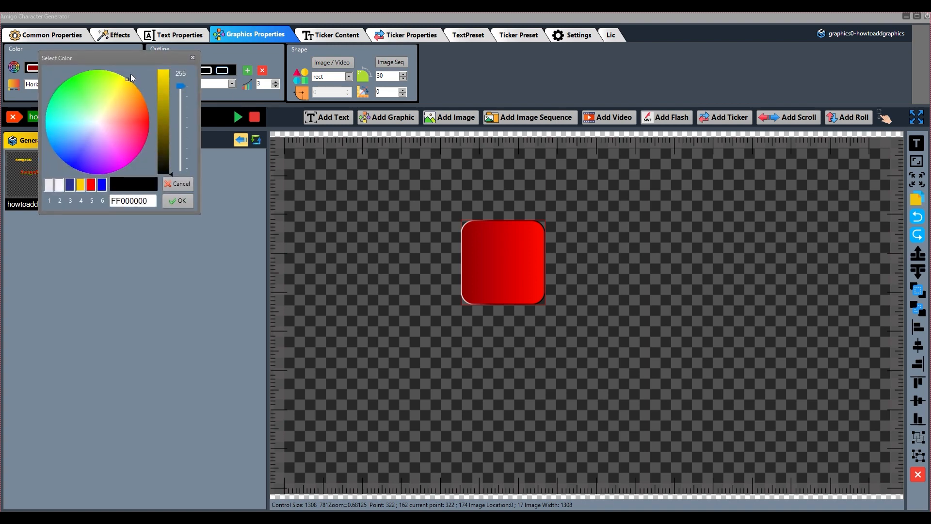
click(168, 69)
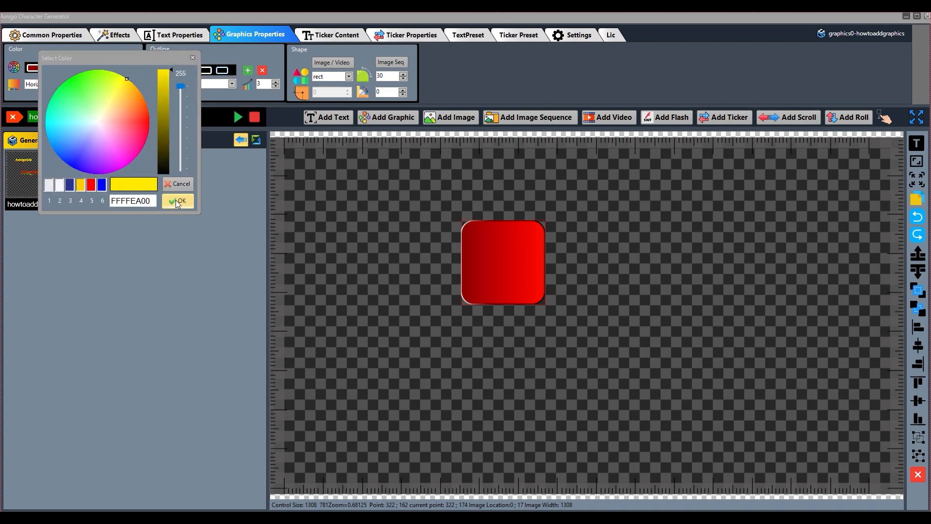
click(176, 201)
Set the third outline gradient colour to orange FFFC8E00.
double_click(206, 73)
mouse_move(162, 100)
mouse_down()
mouse_move(145, 104)
mouse_move(163, 100)
mouse_up()
click(181, 84)
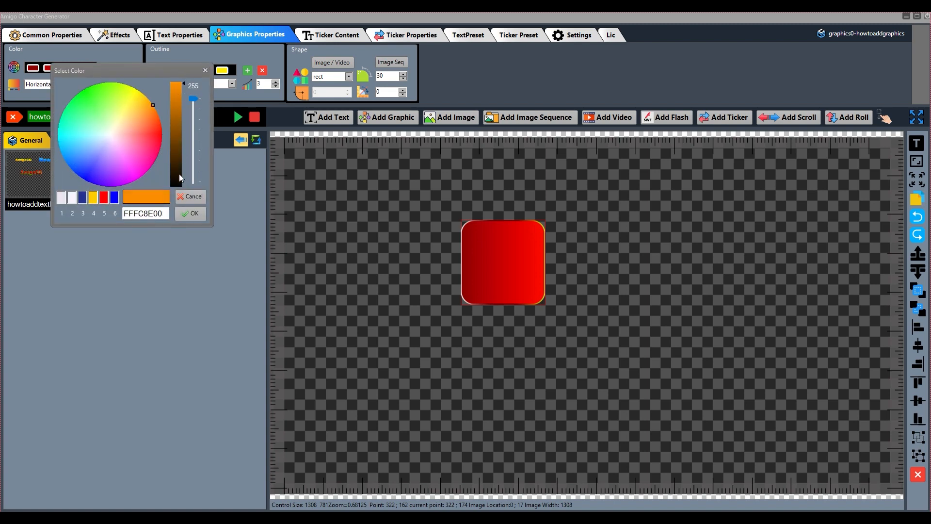
click(191, 214)
Set the second outline gradient colour to amber FFFFBA00.
double_click(192, 72)
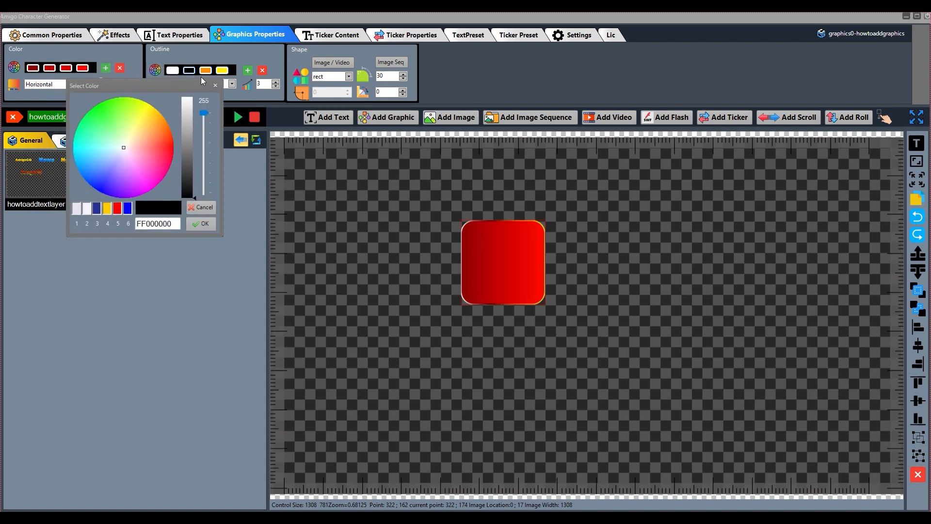
drag(152, 115, 164, 106)
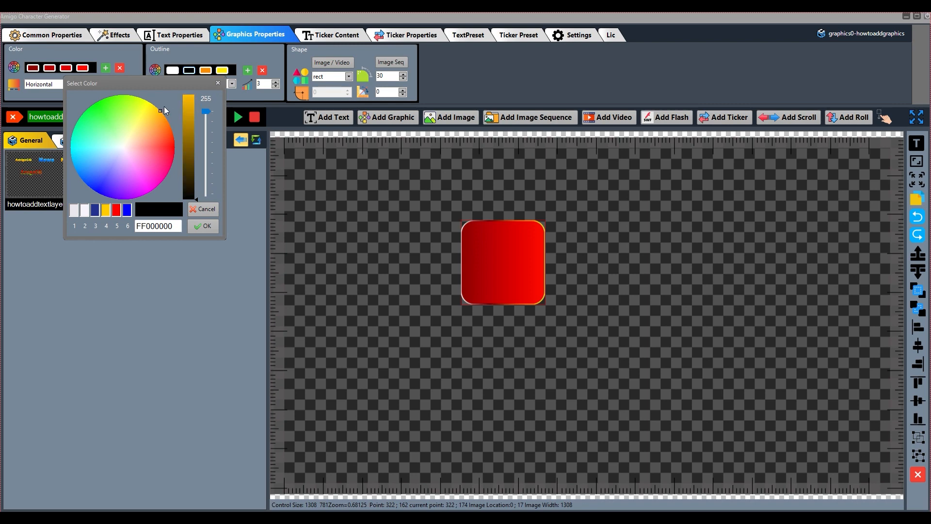
click(188, 100)
click(206, 232)
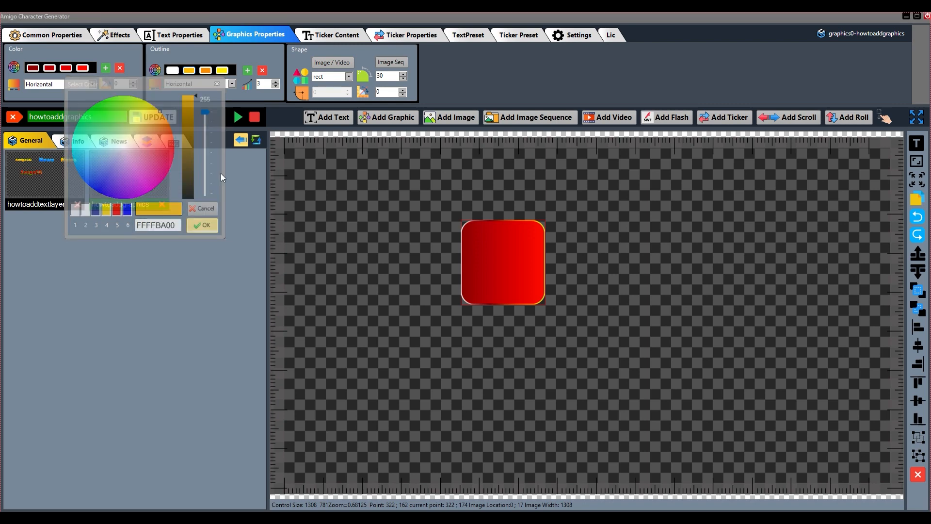
Change the first outline gradient colour from white to a golden yellow.
double_click(172, 70)
drag(167, 129, 176, 112)
click(215, 238)
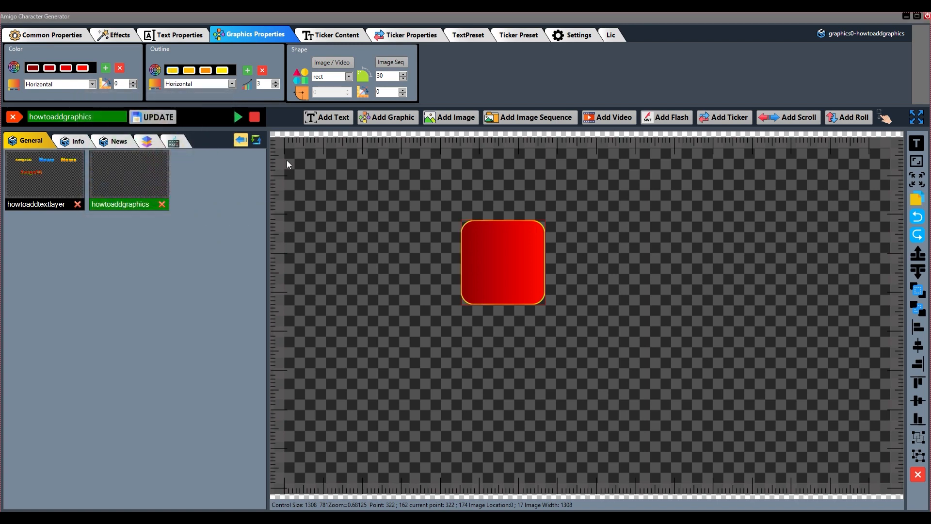
Increase the rectangle's outline width to 14.
click(275, 82)
click(275, 81)
click(275, 81)
click(275, 82)
click(276, 81)
click(275, 82)
click(276, 82)
click(276, 81)
click(275, 82)
click(275, 81)
click(276, 81)
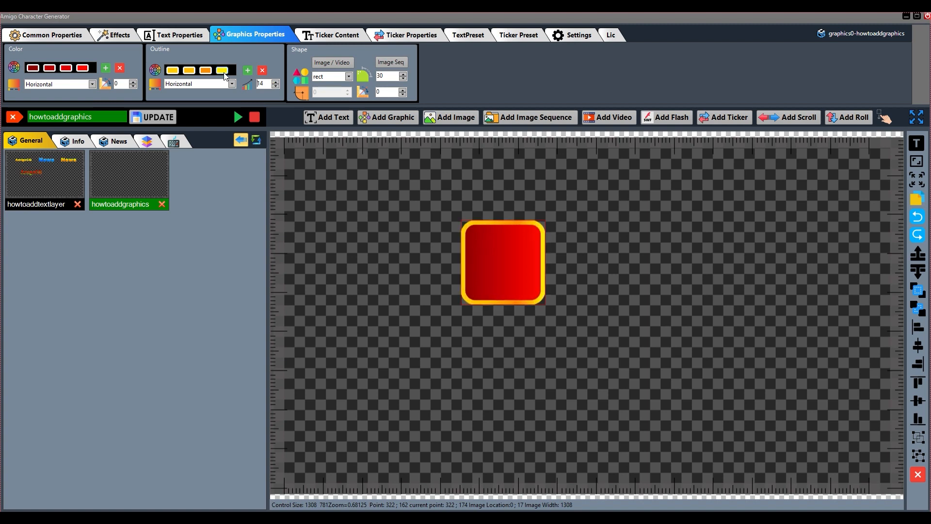
Preview the Vertical, Radial, Follow and Diagonal outline gradient types and restore Horizontal.
click(231, 83)
click(193, 103)
click(232, 84)
click(197, 113)
click(233, 84)
click(199, 117)
click(233, 84)
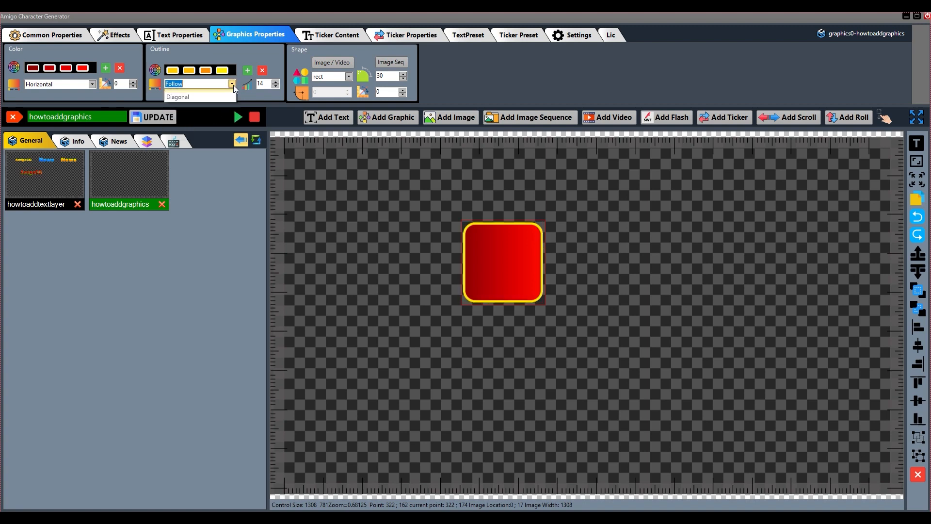
click(187, 134)
click(208, 84)
click(203, 94)
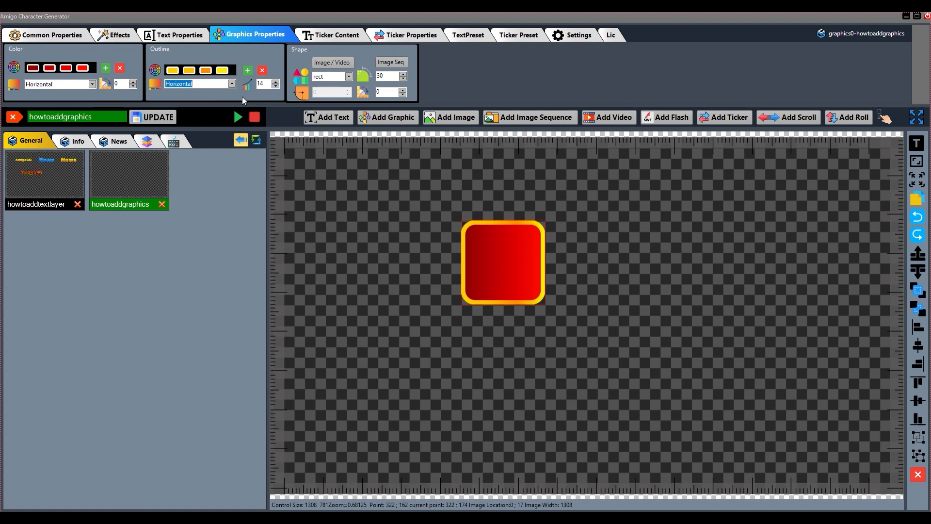
Reduce the rectangle's outline width to 10.
click(275, 87)
click(274, 87)
click(274, 87)
click(274, 88)
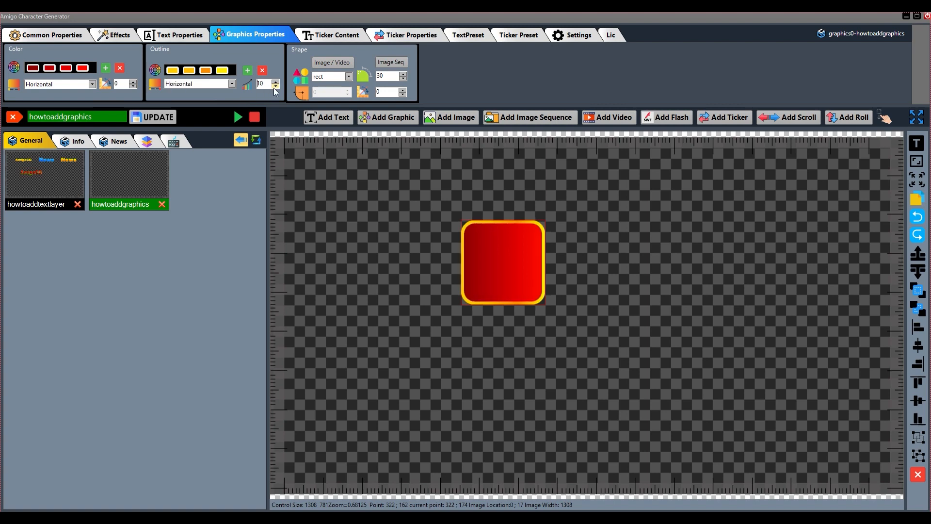
Move the graphic to the left and slightly up on the canvas and change its shape to block-1.
drag(520, 270, 472, 257)
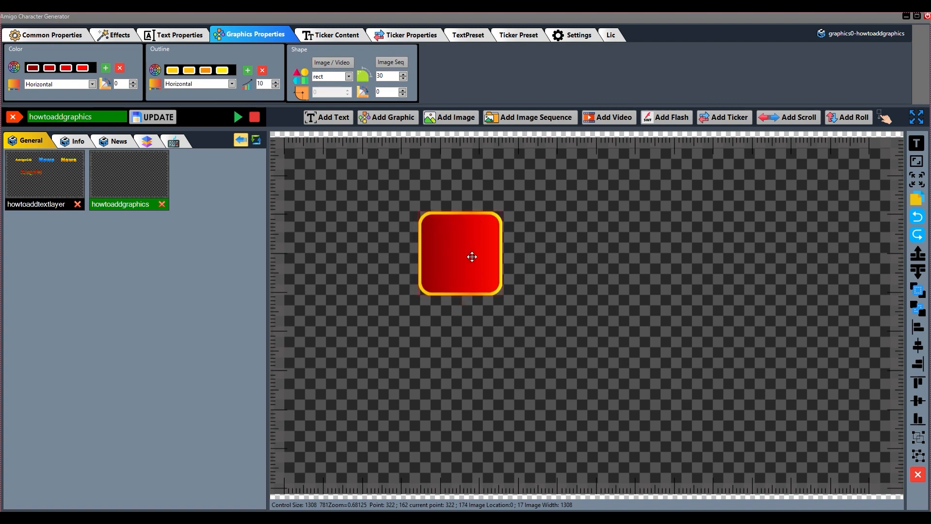
click(348, 77)
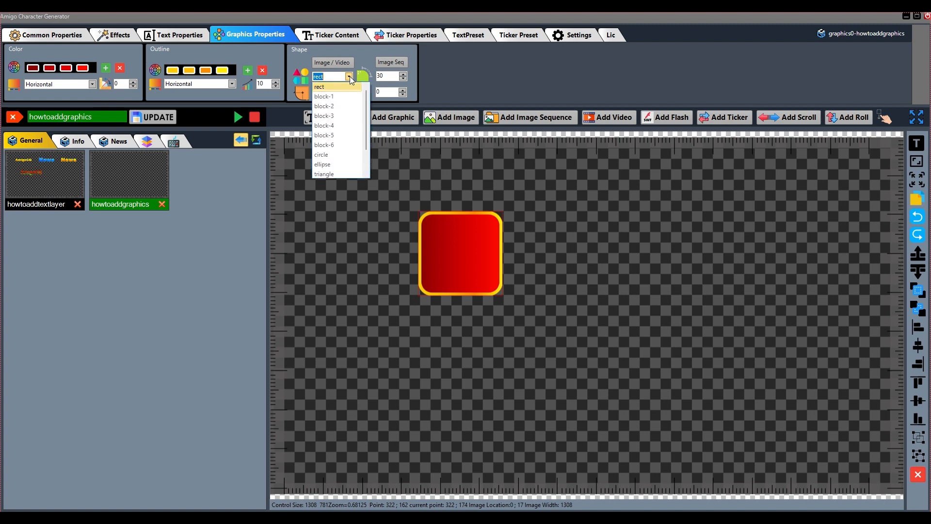
click(333, 101)
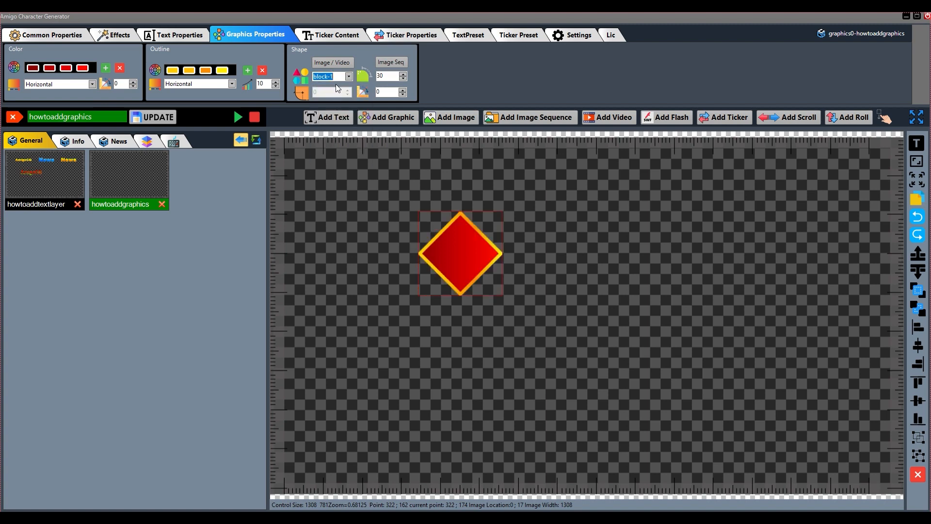
Preview the block-3, block-5 and circle shapes on the graphic, change it to rect and move it slightly left.
key(Down)
key(Down)
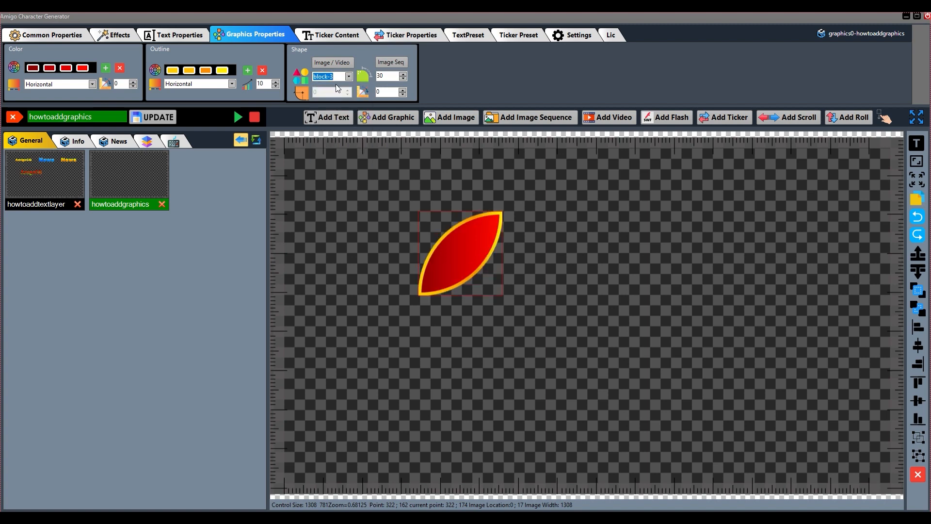
key(Down)
key(Down)
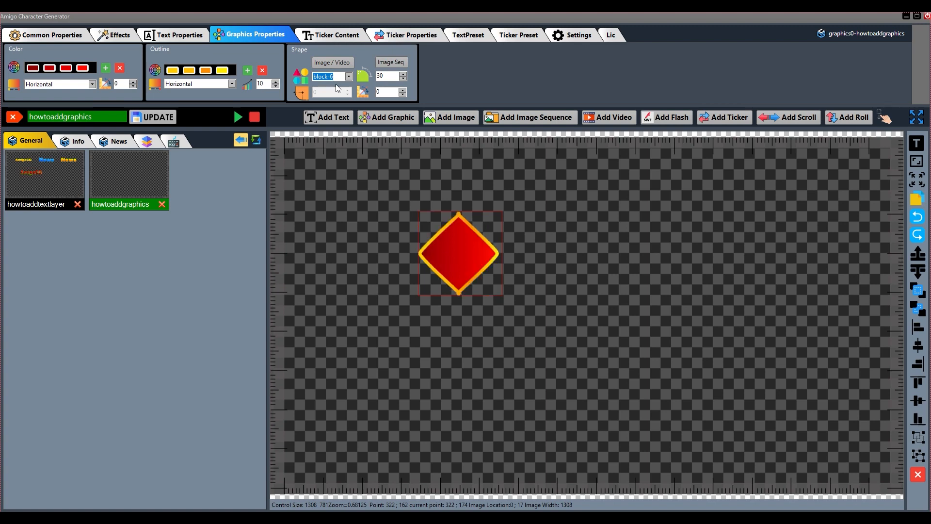
key(Down)
key(Down)
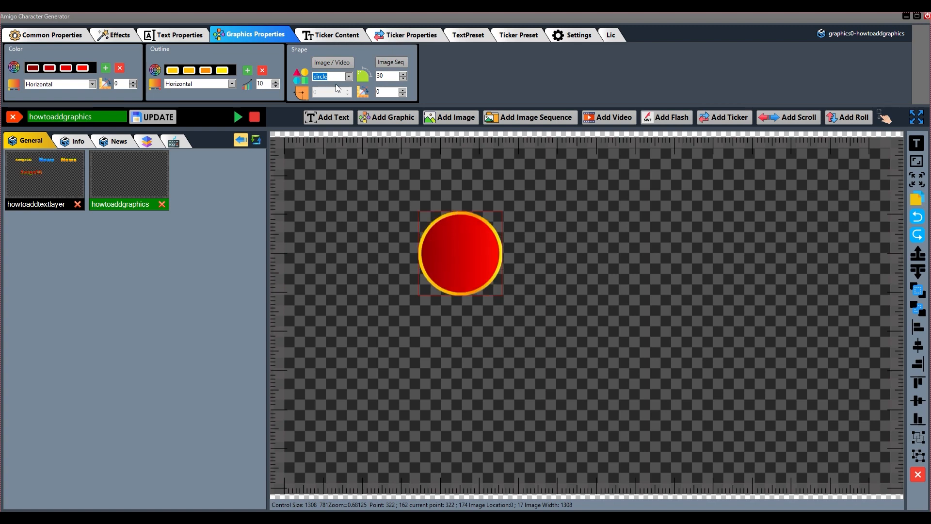
key(Up)
key(Up)
key(Up)
key(Down)
key(Down)
key(Down)
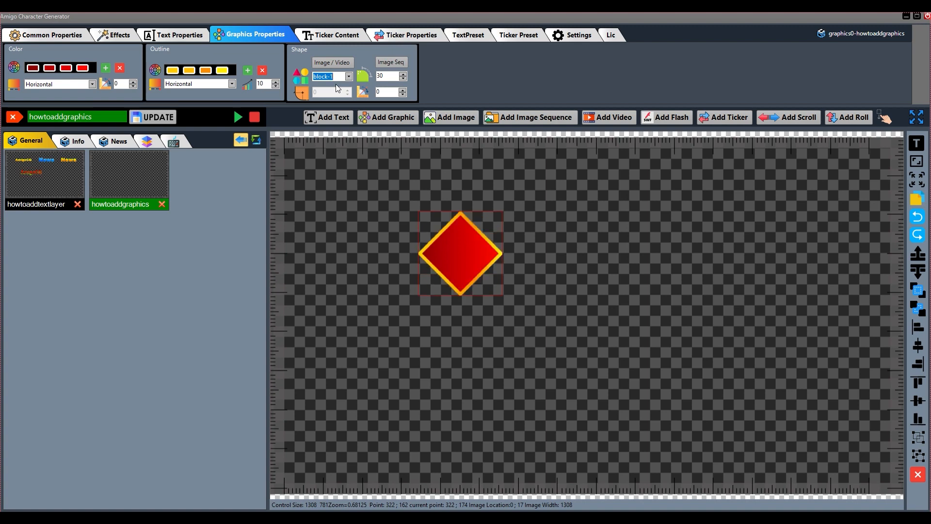
key(Down)
drag(473, 258, 440, 256)
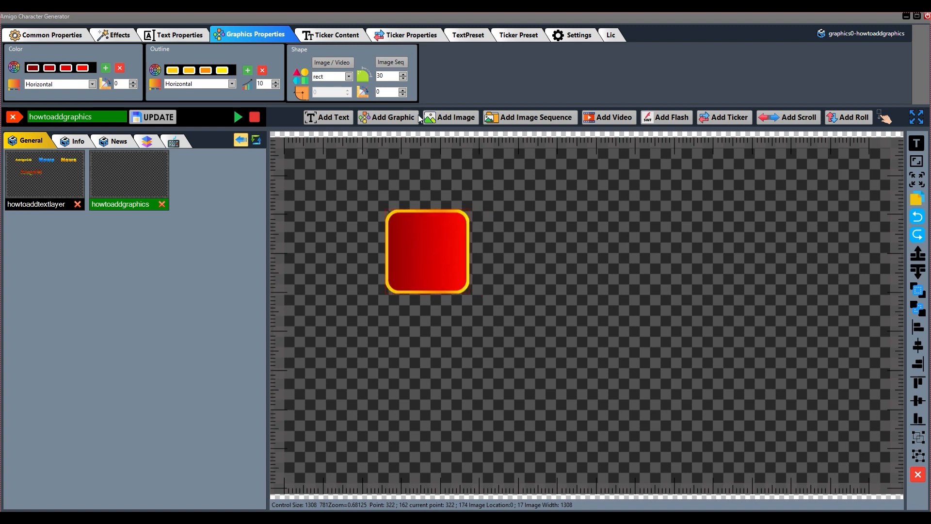
Try different corner radius and angle values on the rectangle and reset the angle to 0.
click(403, 78)
drag(403, 79, 403, 79)
drag(403, 74, 402, 90)
click(402, 90)
double_click(390, 92)
text(0)
Add a second graphic to the right of the rectangle and set its shape to block-1.
click(388, 117)
click(565, 240)
drag(610, 270, 533, 246)
click(349, 76)
click(331, 108)
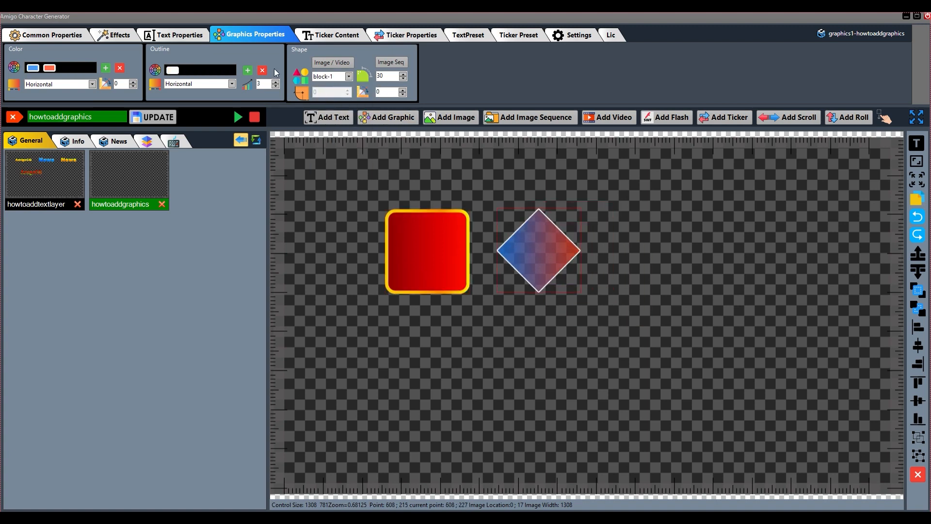
Add a third graphic to the right of the diamond and set its shape to block-2.
click(388, 118)
click(654, 237)
drag(691, 270, 661, 257)
click(349, 77)
click(331, 114)
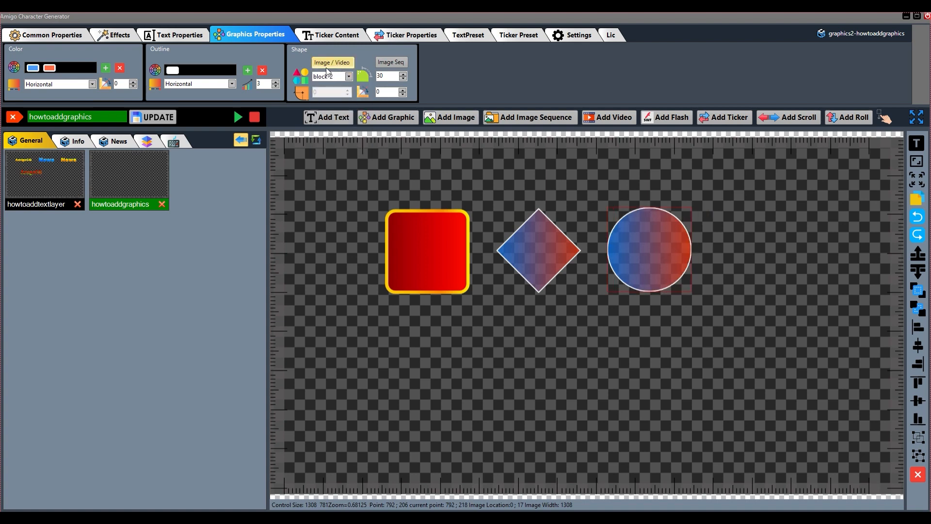
Add a fourth graphic to the right of the circle and set its shape to block-4.
click(388, 117)
drag(818, 280, 779, 248)
click(348, 76)
click(332, 128)
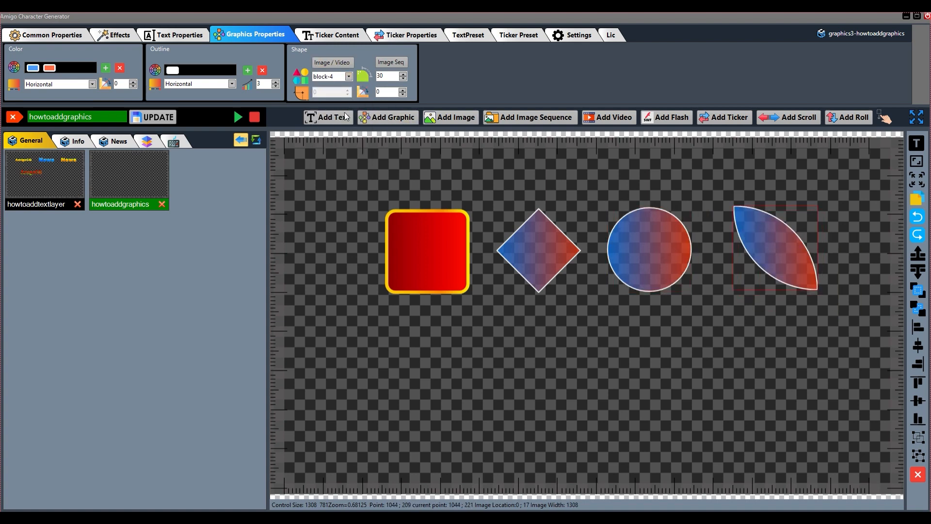
Add a fifth graphic below the red rectangle with the shape block-5 and update the project.
click(388, 118)
drag(463, 432, 416, 395)
click(349, 76)
click(331, 135)
click(160, 118)
Recolor both gradient colors of the upper diamond to shades of green and nudge it slightly.
click(536, 249)
click(50, 68)
click(117, 130)
mouse_move(231, 159)
mouse_down()
mouse_move(234, 135)
mouse_move(230, 174)
mouse_up()
click(229, 252)
click(33, 69)
click(129, 143)
drag(243, 172, 244, 147)
click(241, 263)
drag(539, 246, 544, 249)
Recolor the circle's gradient fill from orange to yellow and nudge it on the canvas.
drag(647, 248, 651, 244)
click(49, 68)
click(202, 155)
drag(255, 187, 256, 161)
click(251, 275)
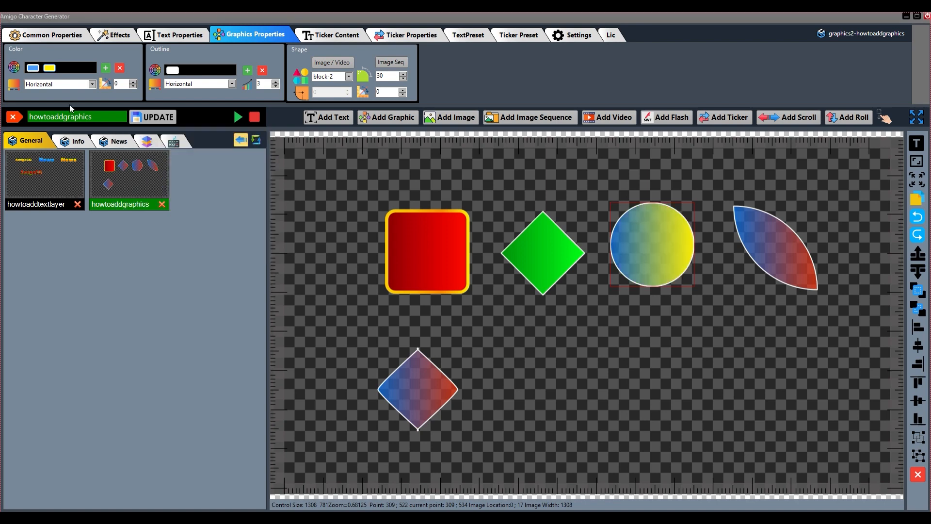
click(33, 68)
click(108, 69)
drag(154, 85, 153, 58)
click(149, 173)
drag(668, 246, 667, 256)
Make the green diamond's outline black and increase its width.
drag(544, 251, 540, 249)
click(173, 71)
drag(148, 127, 149, 163)
click(164, 188)
click(276, 82)
click(276, 82)
click(276, 82)
click(276, 82)
Move the yellow circle closer to the green diamond and increase its outline width to 16.
drag(672, 249, 636, 251)
click(276, 82)
click(275, 82)
click(276, 82)
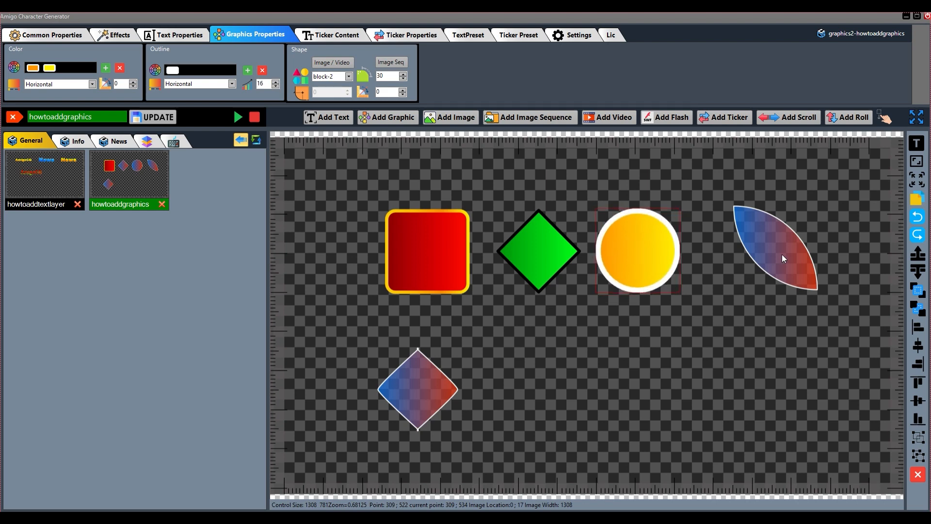
Move the leaf shape slightly left and up and update the project.
drag(776, 250, 765, 246)
click(165, 117)
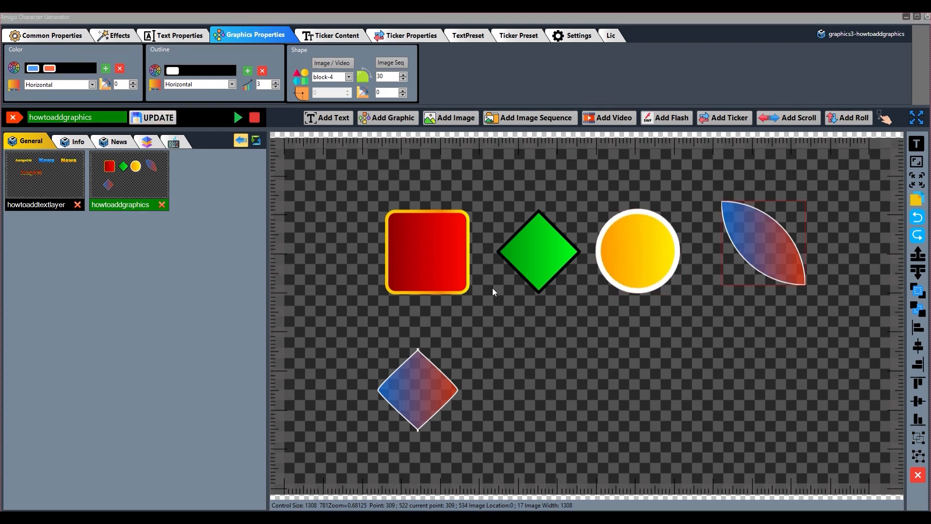
Show the common properties and the layer list, and shift the red rectangle slightly left and down.
click(46, 35)
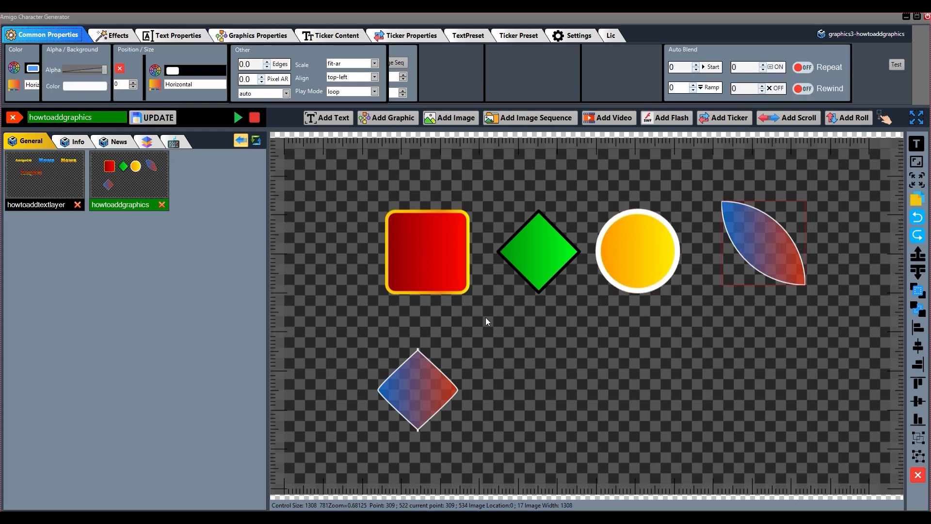
drag(432, 248, 420, 248)
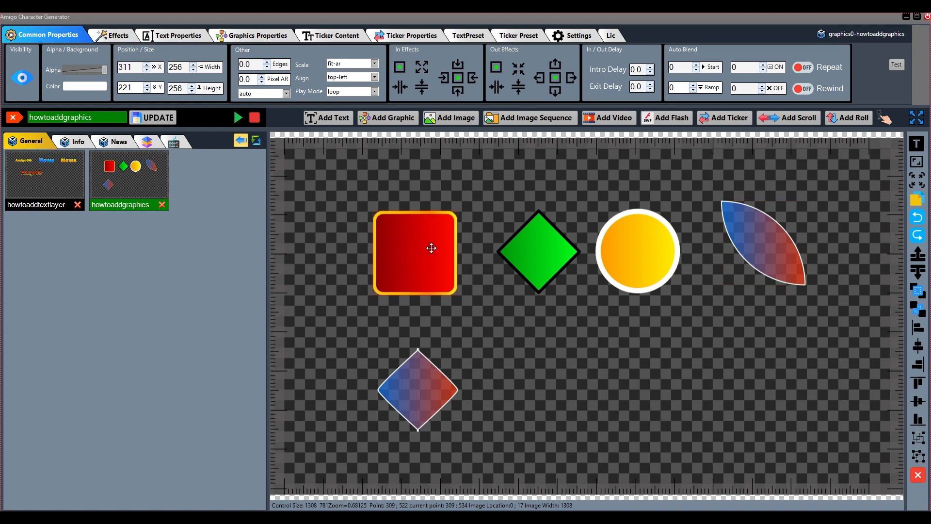
click(151, 145)
drag(401, 247, 404, 253)
Toggle the visibility of the green diamond and the yellow circle off and on again.
click(537, 257)
click(21, 78)
click(20, 78)
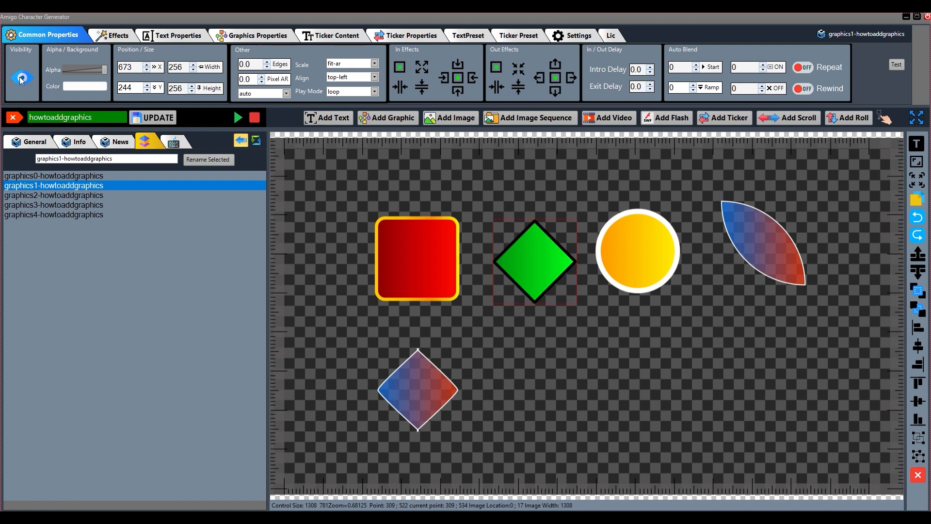
click(633, 264)
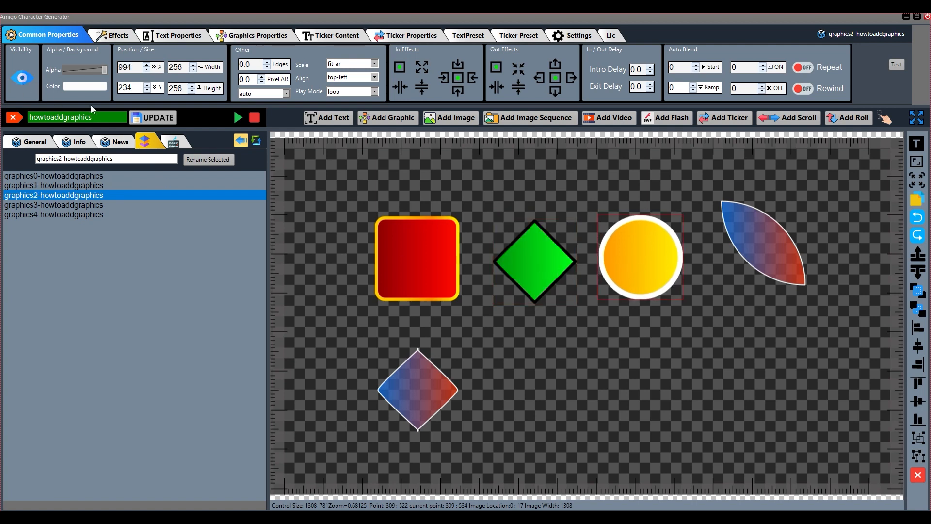
click(21, 81)
click(21, 81)
Toggle the red rectangle's visibility off and on, and test its alpha before restoring full opacity.
drag(415, 260, 406, 257)
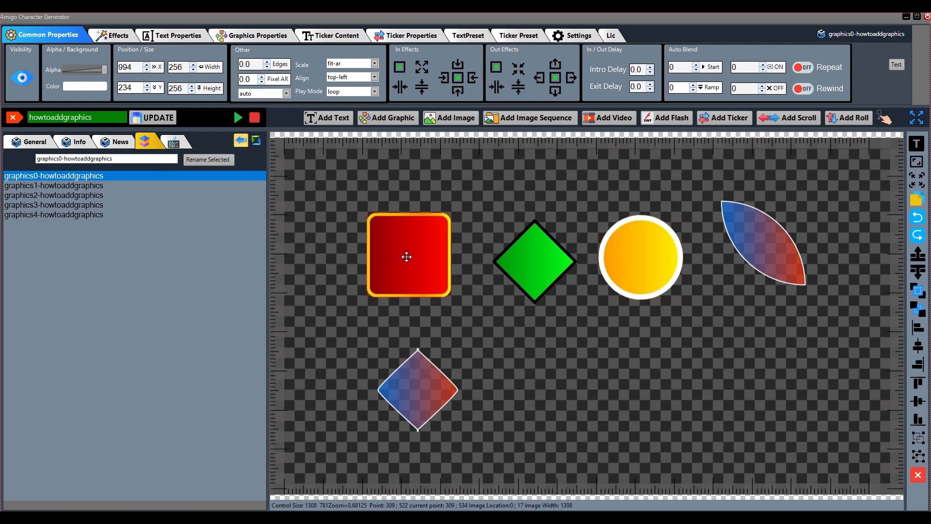
click(22, 79)
click(22, 79)
drag(423, 252, 427, 258)
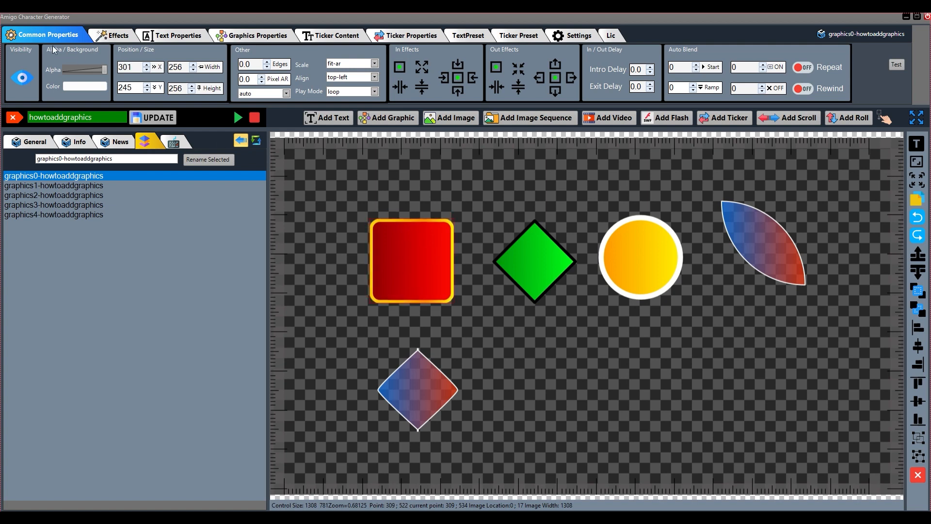
mouse_move(103, 71)
mouse_down()
mouse_move(57, 75)
mouse_move(103, 72)
mouse_up()
drag(420, 253, 415, 246)
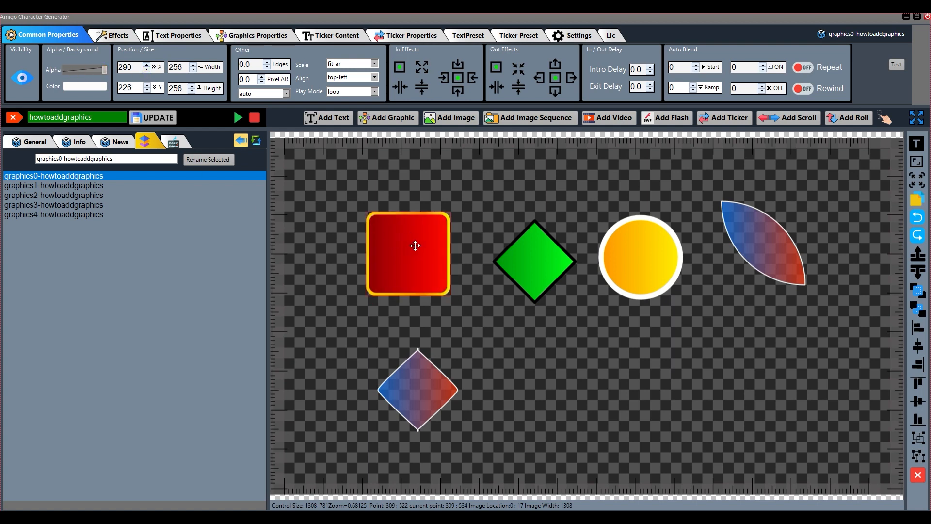
Try a blue background color behind the red rectangle and restore the white one.
click(80, 87)
drag(98, 137, 70, 166)
drag(196, 181, 199, 101)
click(190, 214)
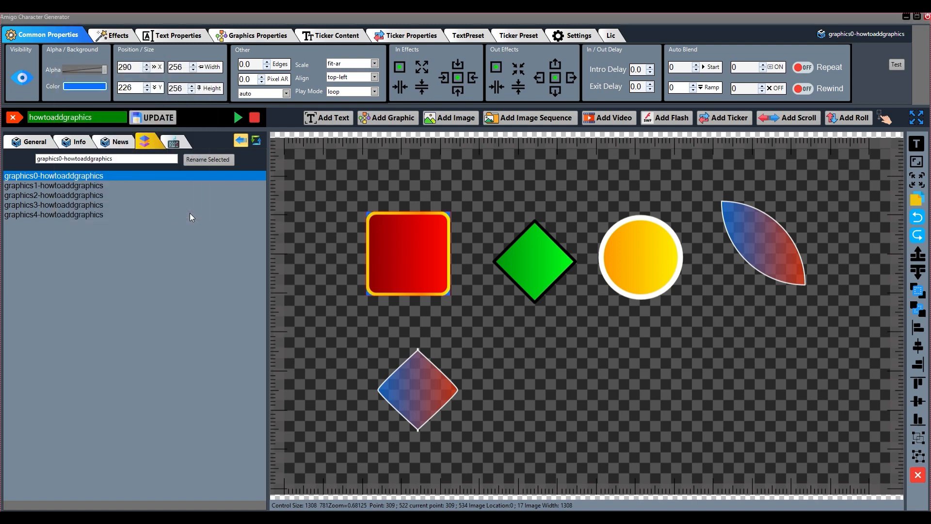
click(83, 87)
drag(203, 105, 205, 195)
click(203, 223)
Nudge the green diamond, try a red background color behind it and restore the white one.
drag(543, 259, 537, 254)
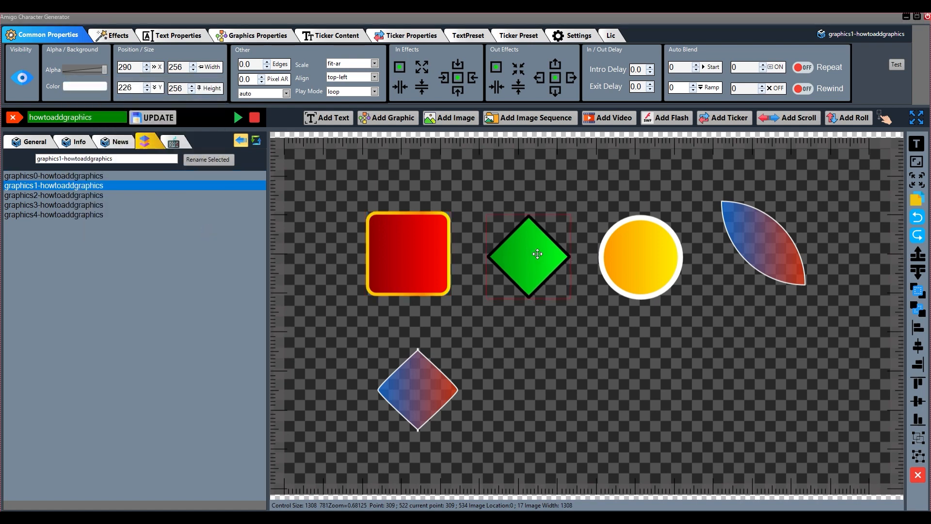
click(79, 86)
drag(138, 158, 194, 158)
drag(219, 207, 222, 114)
click(217, 238)
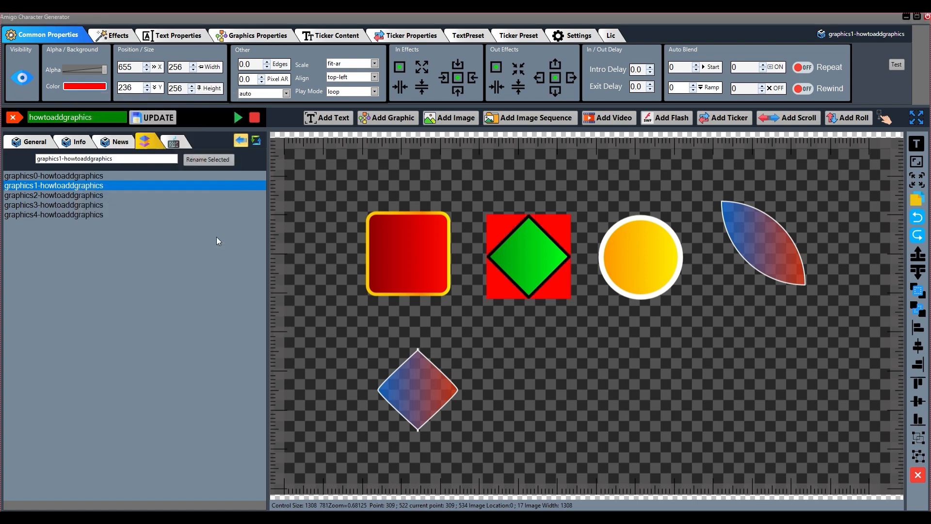
click(90, 87)
drag(231, 137, 232, 219)
click(228, 252)
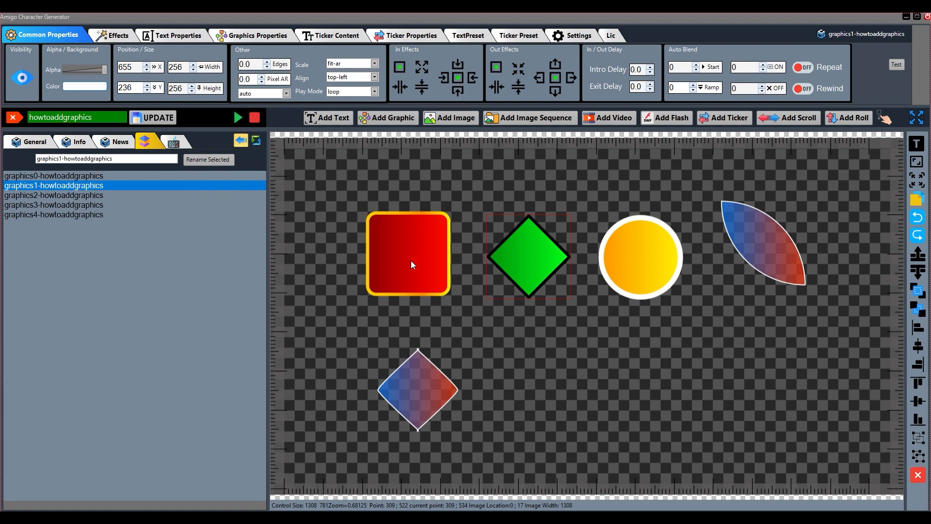
Position the red rectangle at X 300 and Y 400, and move it back up beside the green diamond.
drag(414, 263, 400, 263)
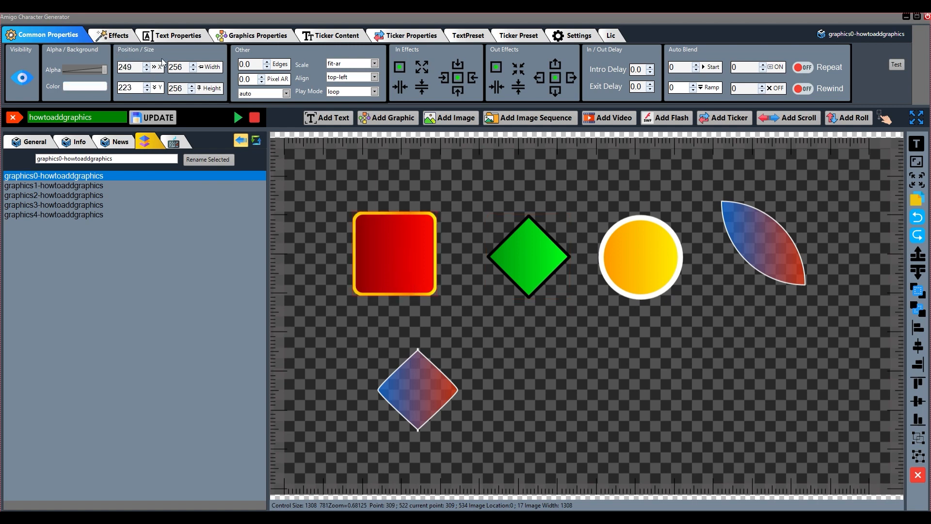
double_click(132, 67)
text(300)
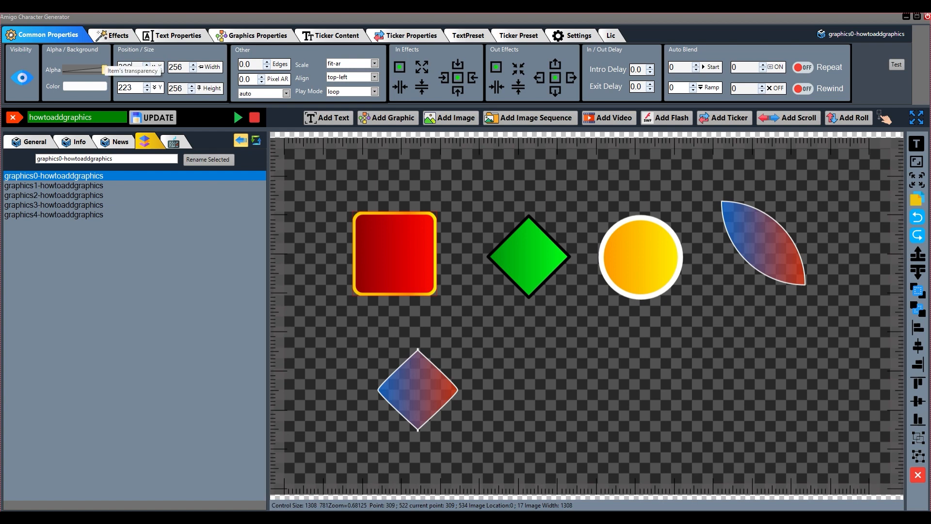
key(Return)
double_click(120, 88)
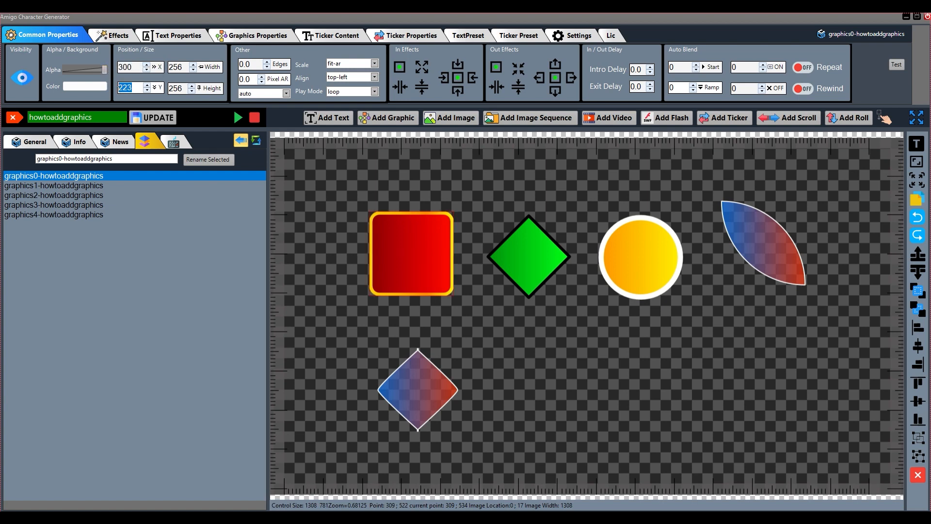
text(400)
key(Return)
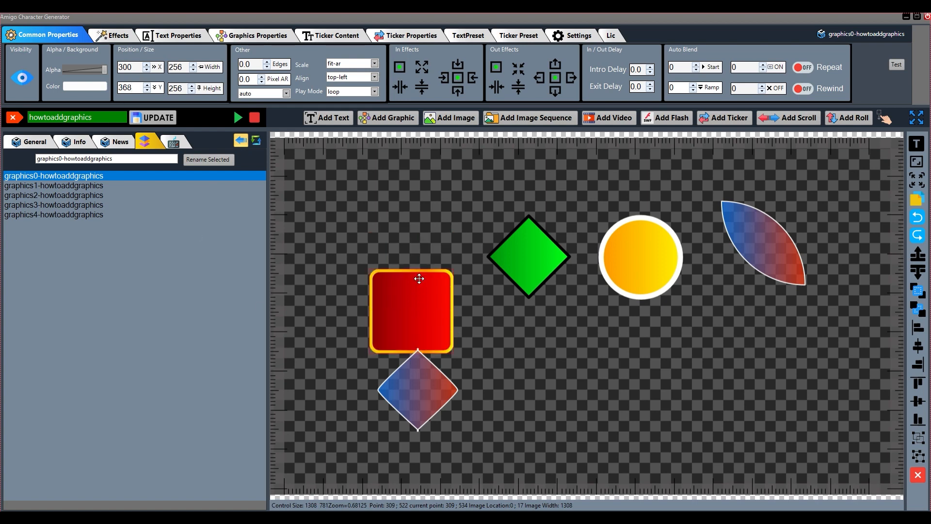
drag(419, 284, 419, 234)
Try to set the X position of the selected rectangle, diamond and circle together to 300, and clear the selection.
drag(322, 179, 665, 304)
double_click(129, 67)
text(300)
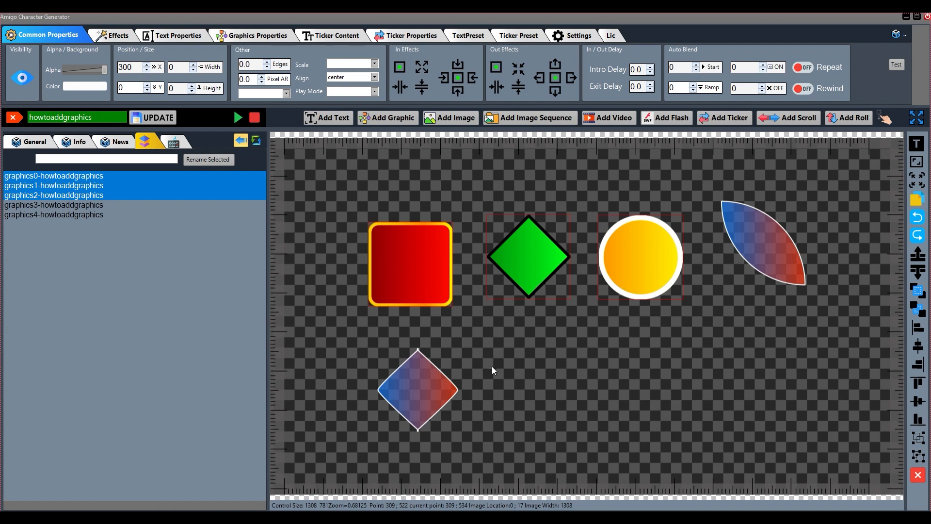
click(533, 385)
Position the yellow circle at X 200 and Y 300, and move it back between the diamond and the leaf shape.
click(638, 266)
double_click(129, 67)
text(200)
key(Return)
double_click(129, 88)
text(300)
key(Return)
drag(416, 197, 639, 257)
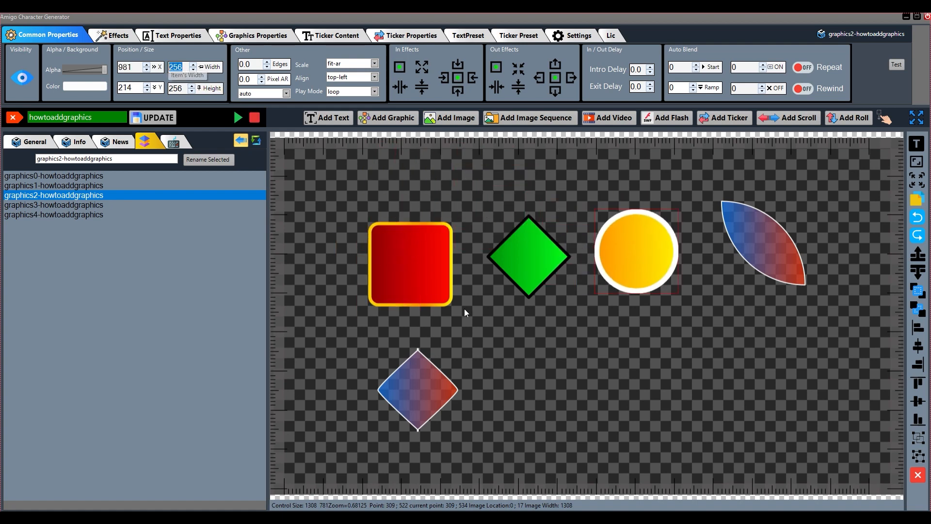
Move the red rectangle up and left, and set its width and height to 200.
drag(420, 268, 383, 232)
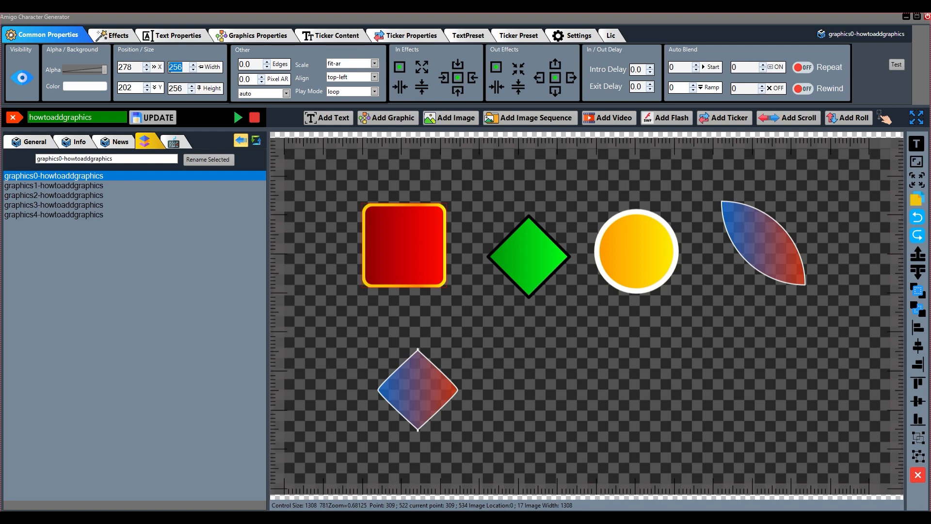
text(200)
key(Return)
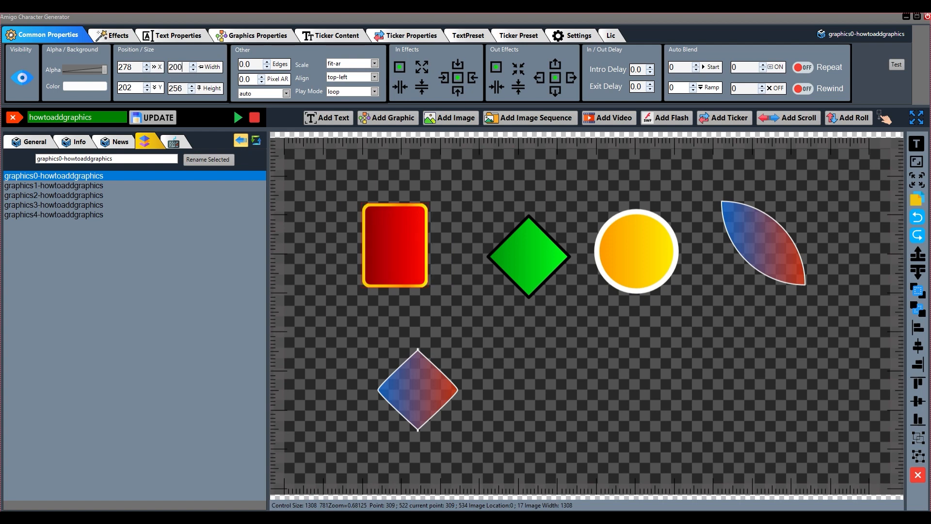
double_click(179, 91)
text(200)
key(Return)
Set the green diamond's width and height to 300 and shift it up and left.
drag(547, 261, 529, 254)
double_click(179, 67)
text(300)
key(Return)
double_click(179, 89)
text(300)
key(Return)
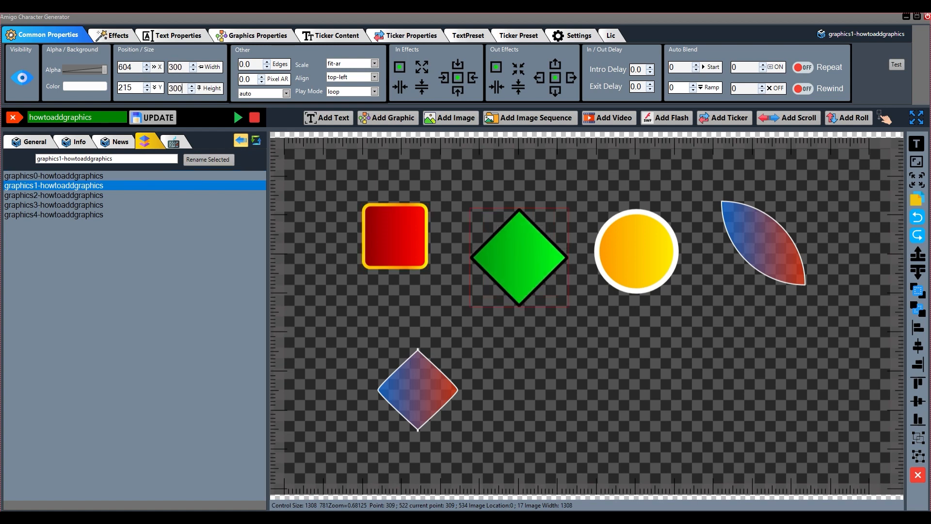
drag(525, 266, 517, 244)
Resize the yellow circle to a width of 100 and a height of 50, and move it level with the diamond.
drag(644, 257, 644, 259)
double_click(180, 68)
text(100)
key(Return)
double_click(184, 89)
text(50)
key(Return)
drag(616, 222, 611, 243)
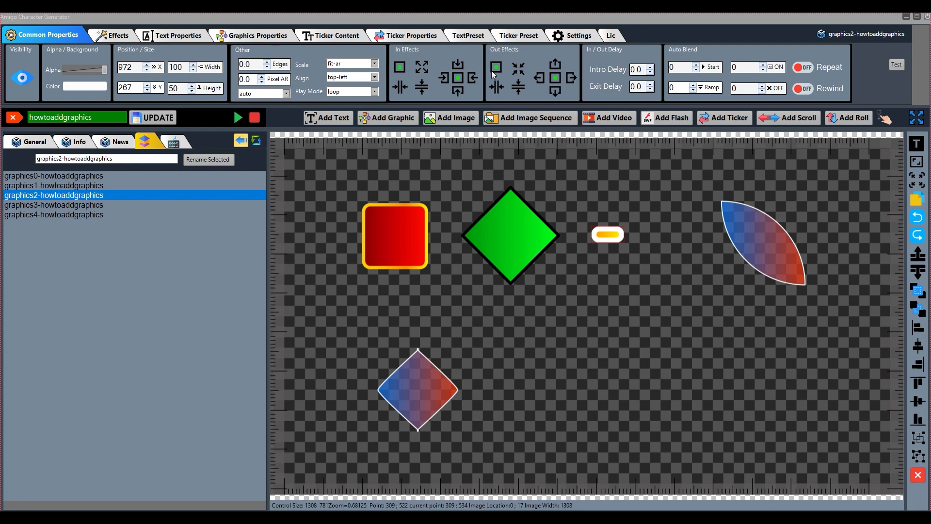
Give the red rectangle an in effect from the left and the green diamond an out effect toward the top.
drag(397, 228, 392, 223)
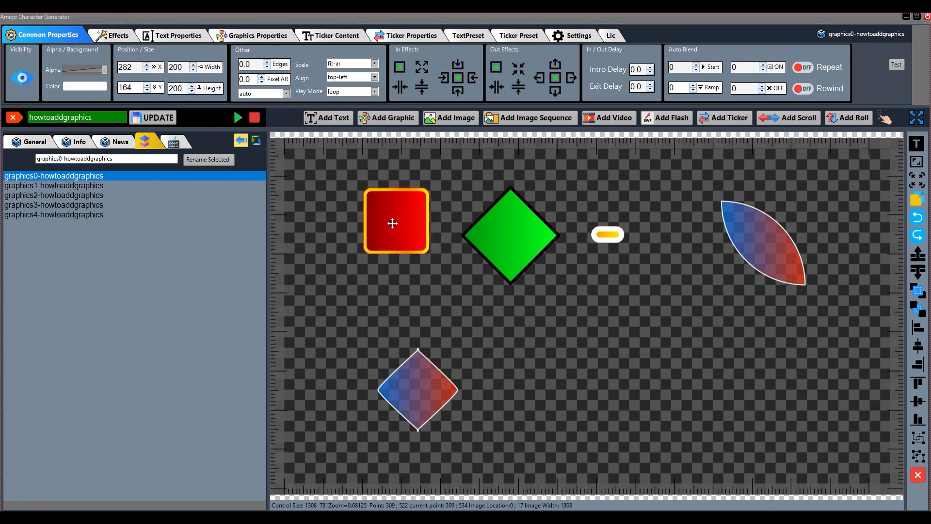
click(445, 78)
drag(510, 228, 510, 236)
click(558, 67)
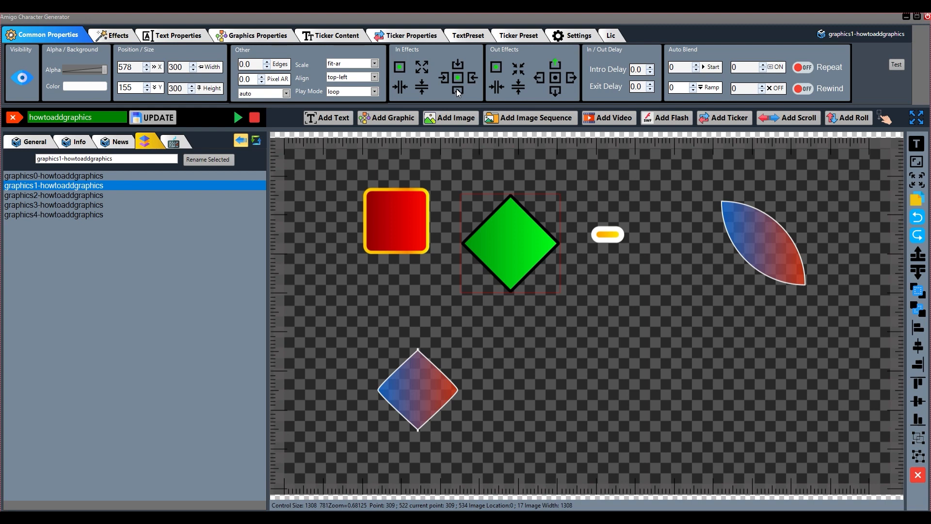
Give the yellow circle an in effect from the right and the leaf-shaped graphic a vertical split in effect.
drag(605, 236, 610, 234)
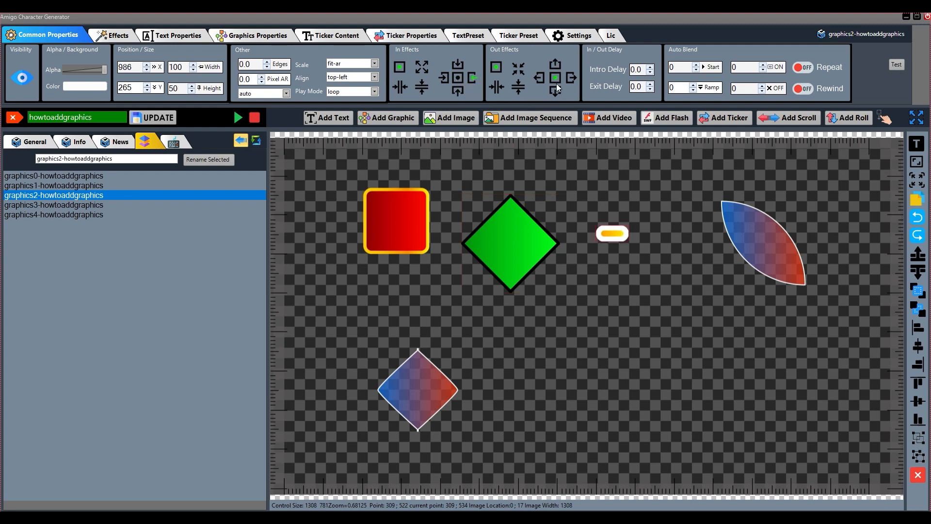
drag(762, 226, 748, 229)
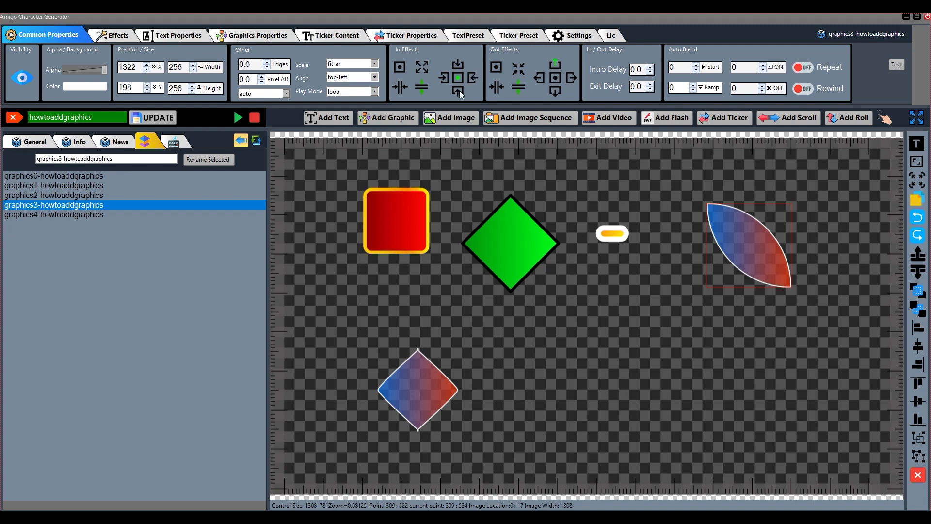
Give the lower diamond horizontal split in and out effects plus an in effect from the right, and update the project.
drag(425, 384, 417, 383)
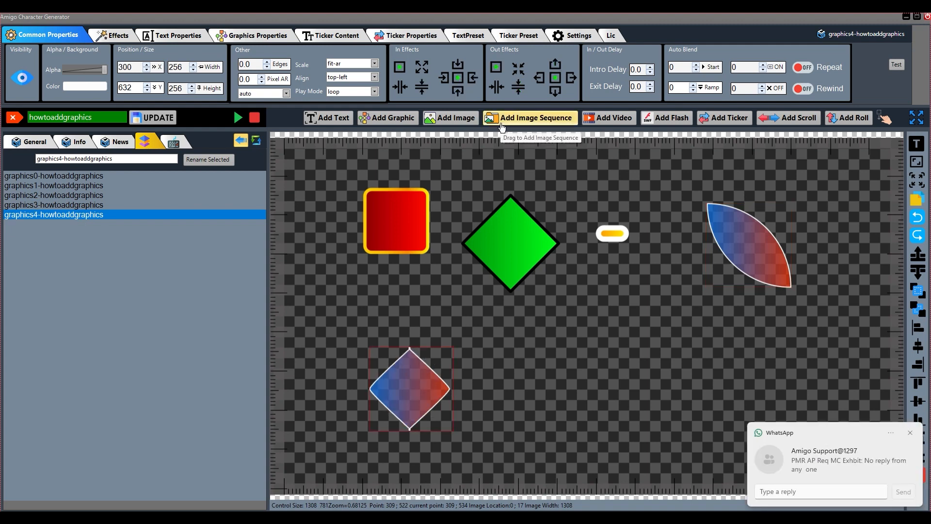
click(910, 433)
drag(415, 388, 426, 391)
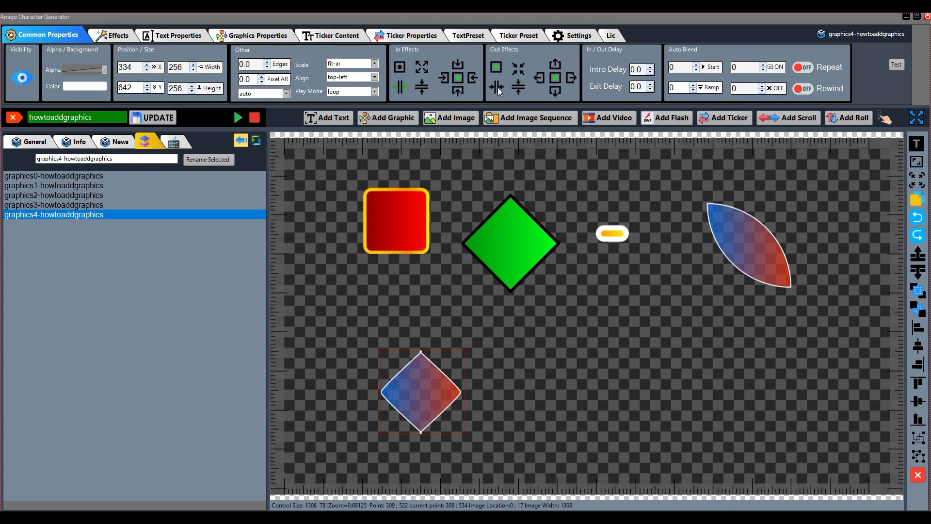
click(473, 77)
click(164, 122)
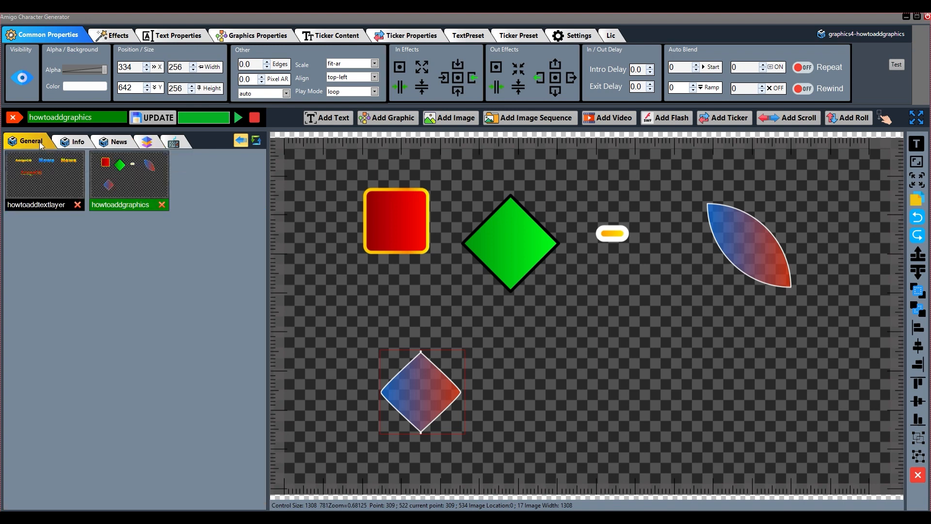
Set intro and exit delays for the green diamond, and set both delays of the red rectangle to 0.3.
click(511, 241)
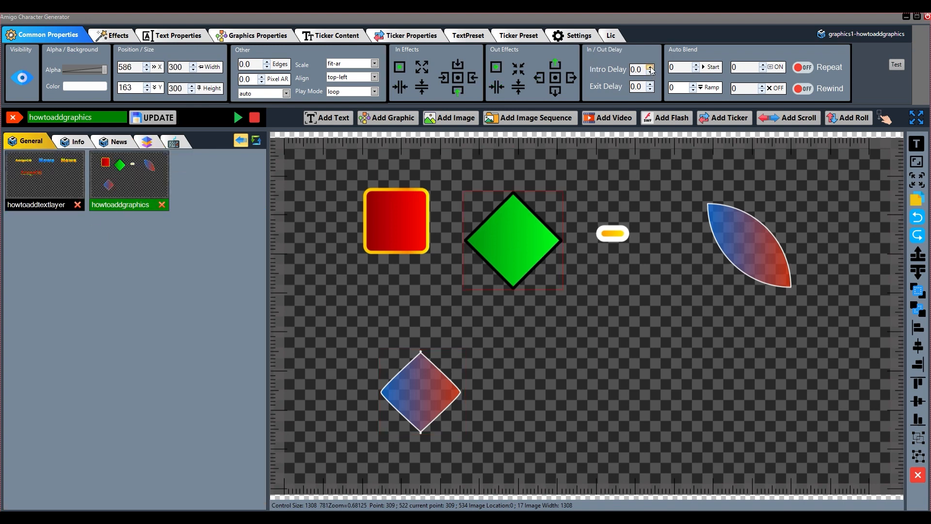
click(650, 84)
click(406, 221)
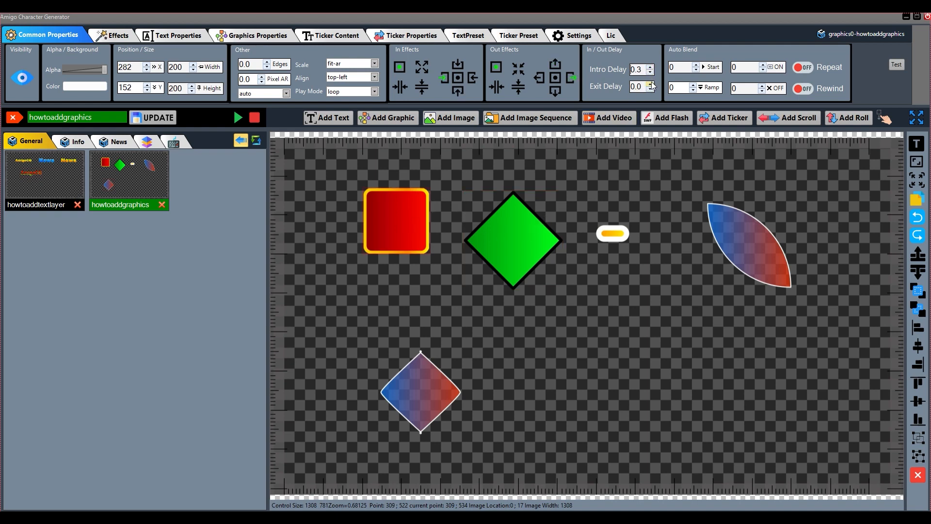
Give the yellow circle an intro delay of 0.5 plus an exit delay, and set both delays for the leaf-shaped graphic.
drag(614, 237, 625, 246)
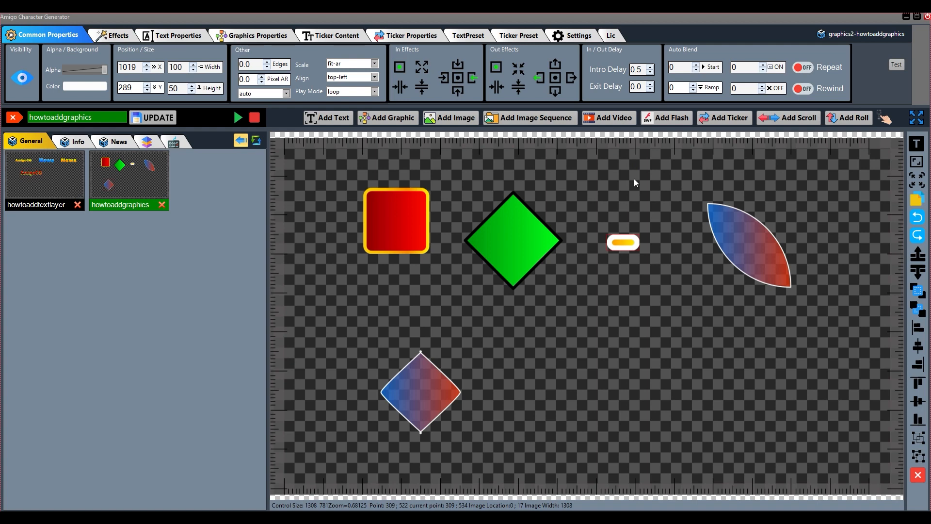
click(650, 84)
drag(738, 227, 735, 233)
click(650, 68)
click(650, 85)
Set the lower diamond's intro delay to 0.8 and its exit delay to 0.9.
drag(421, 392, 416, 392)
click(650, 67)
click(651, 84)
click(651, 85)
Update the howtoaddgraphics project and play it out and in again to preview the delays.
click(155, 118)
click(127, 207)
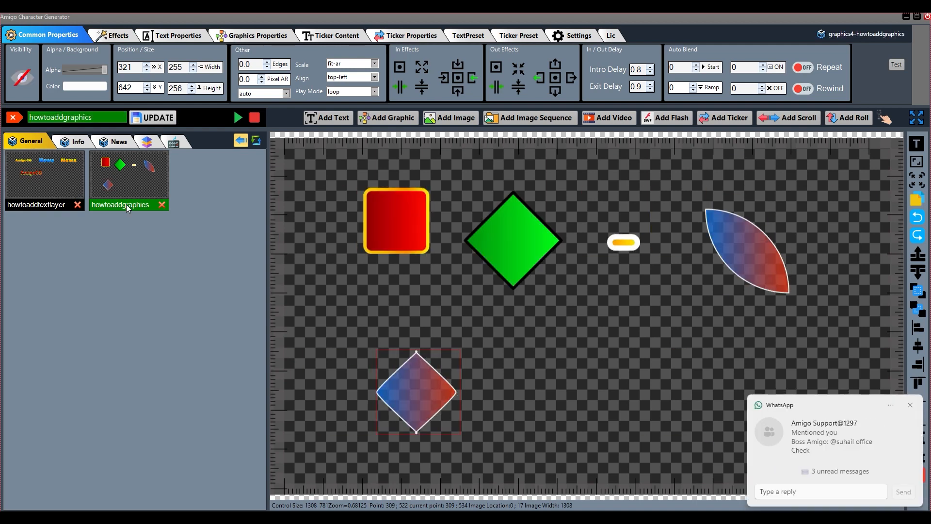
click(127, 204)
click(126, 204)
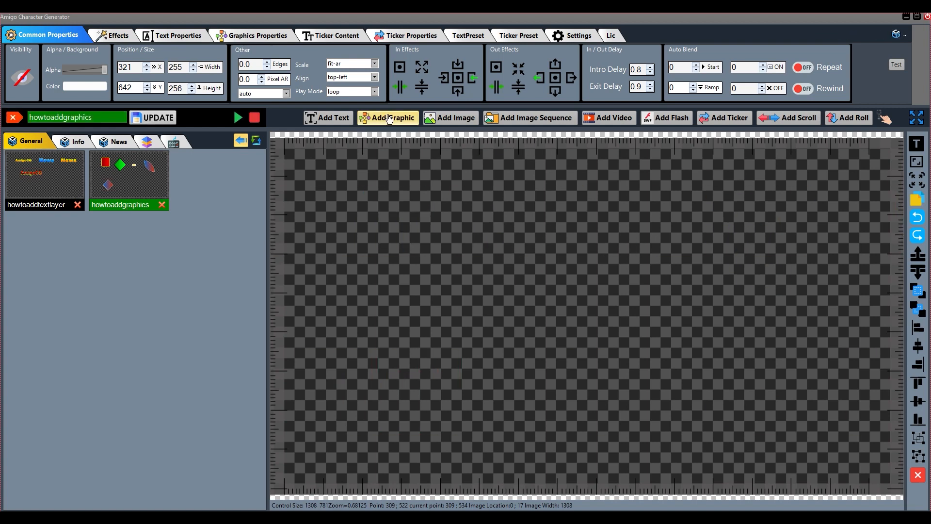
click(128, 204)
Shift the red rectangle slightly down and left, and set its auto blend values with Repeat and Rewind on.
drag(408, 227, 405, 234)
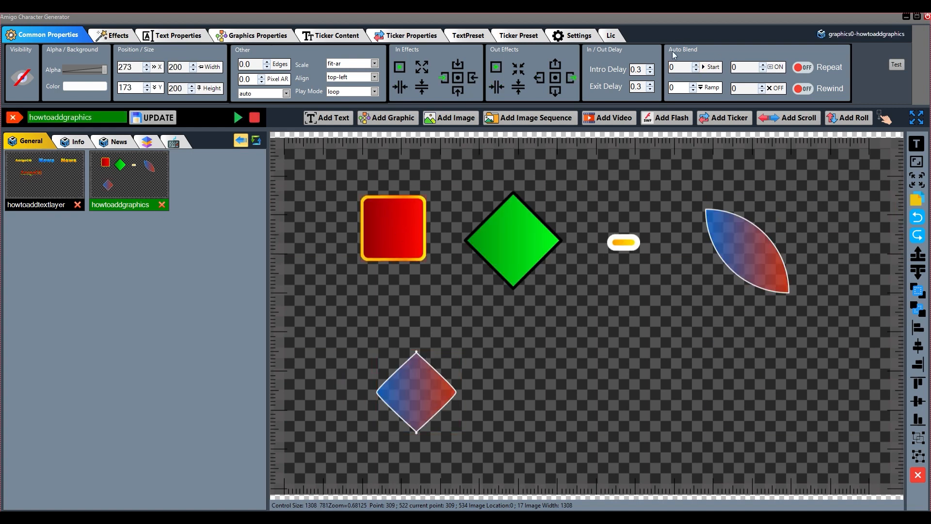
double_click(696, 65)
click(803, 69)
click(803, 89)
Move the lower diamond to about X 428, Y 618, and set auto blend Start and Ramp 3, On and Off 1, with Repeat and Rewind on.
drag(423, 385, 458, 377)
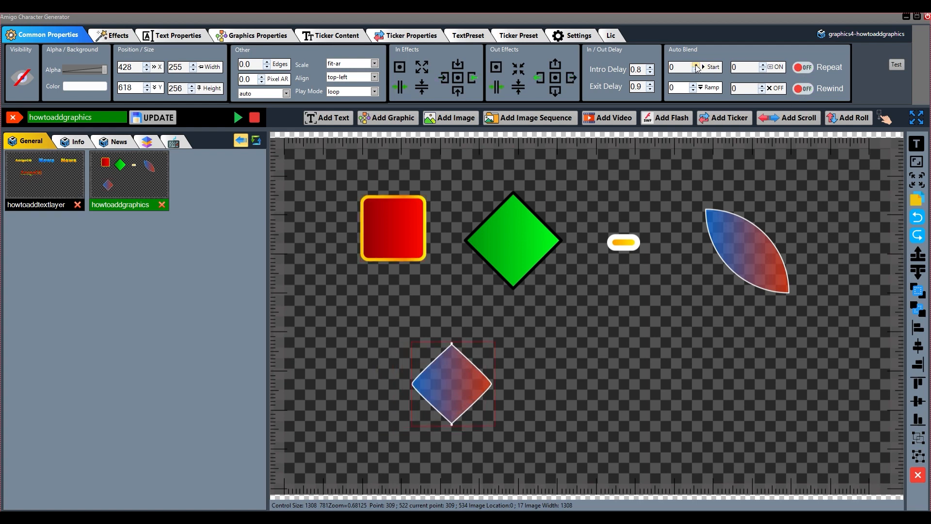
click(697, 66)
click(764, 65)
click(761, 86)
click(807, 66)
click(803, 89)
Update the project and replay howtoaddgraphics to preview the auto blend.
click(153, 117)
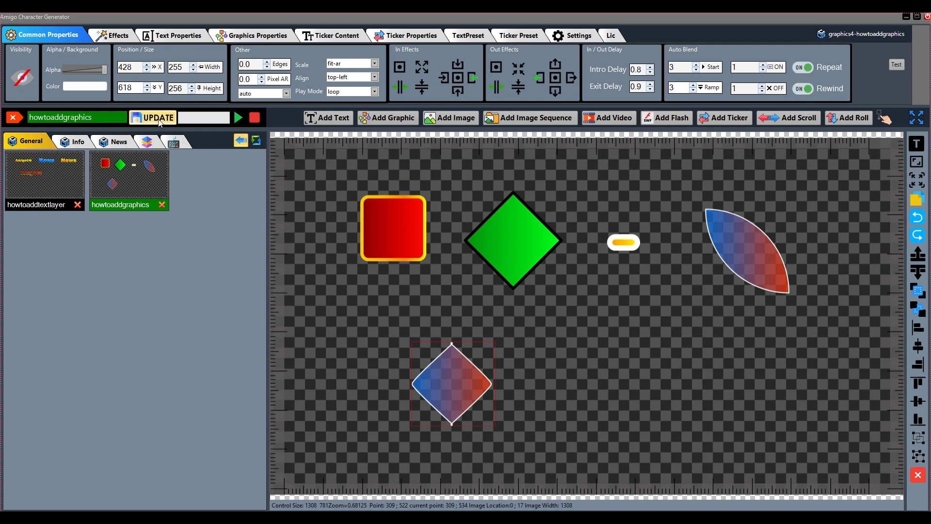
click(131, 205)
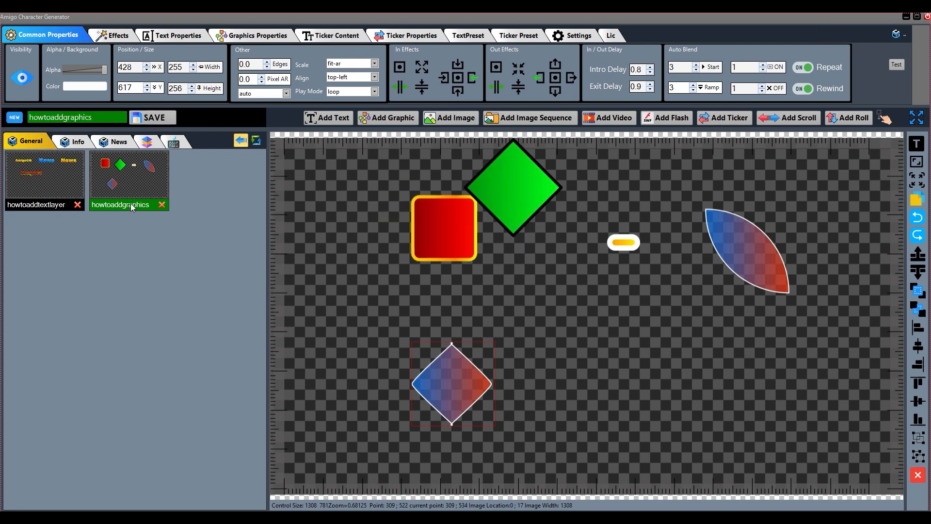
click(131, 205)
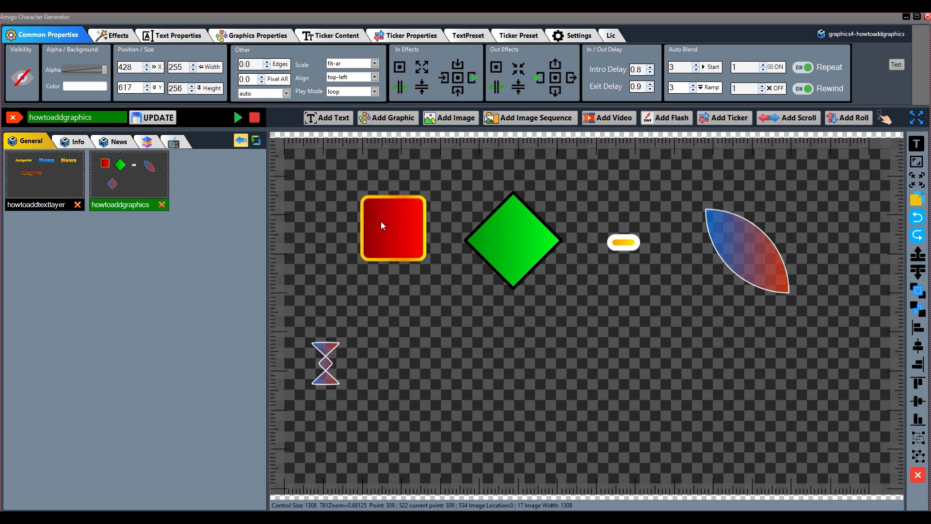
Reset the red rectangle's auto blend values to 0 with Repeat and Rewind off, and update and replay the project.
click(381, 222)
click(696, 71)
click(693, 91)
click(762, 70)
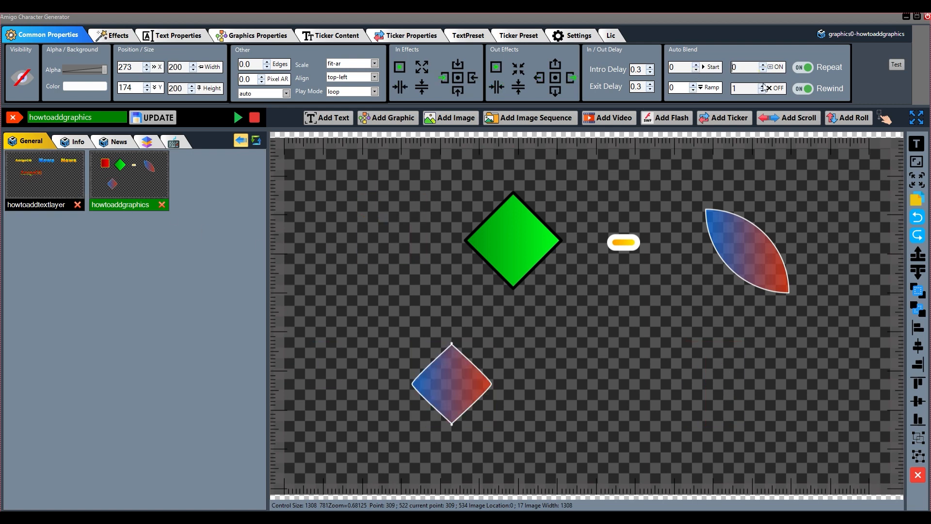
click(762, 90)
click(801, 88)
click(801, 68)
click(153, 118)
click(125, 205)
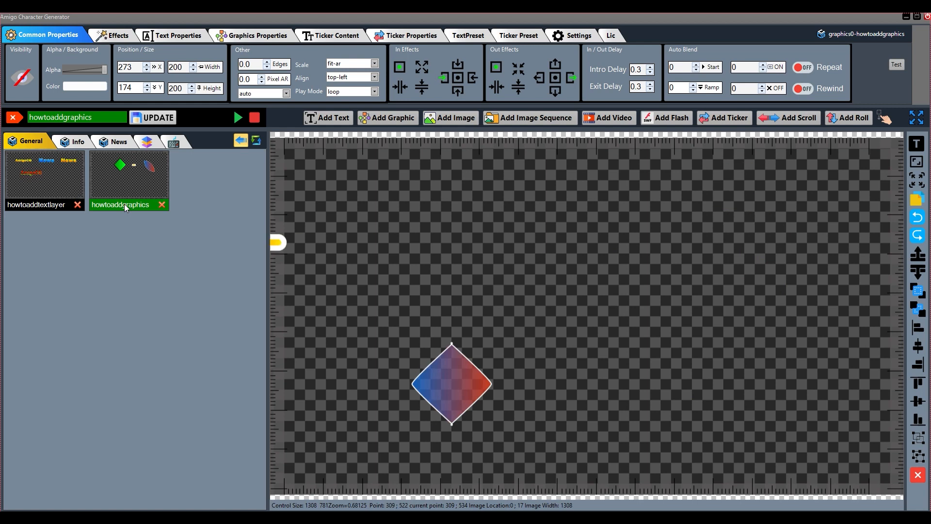
Reset the lower diamond's auto blend values to 0 with Repeat and Rewind off, and update and reload the project.
click(449, 387)
click(697, 71)
click(693, 89)
click(764, 91)
click(763, 70)
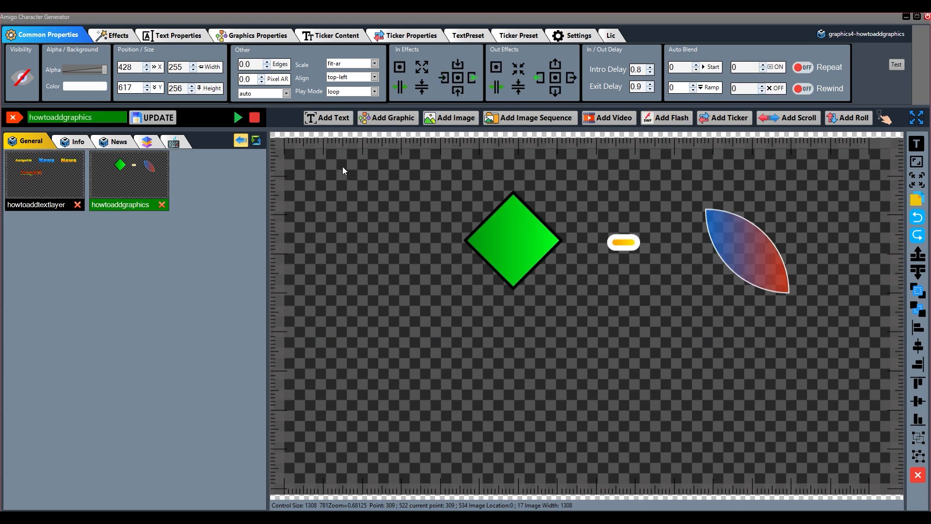
click(153, 117)
click(123, 206)
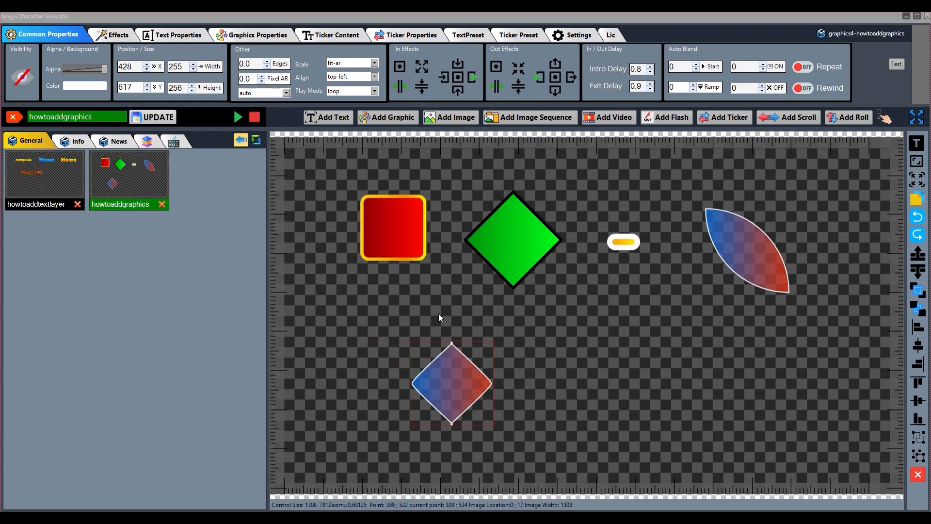
Try X speeds of 1 and -1 on the red rectangle and return the X speed to 0.
click(117, 36)
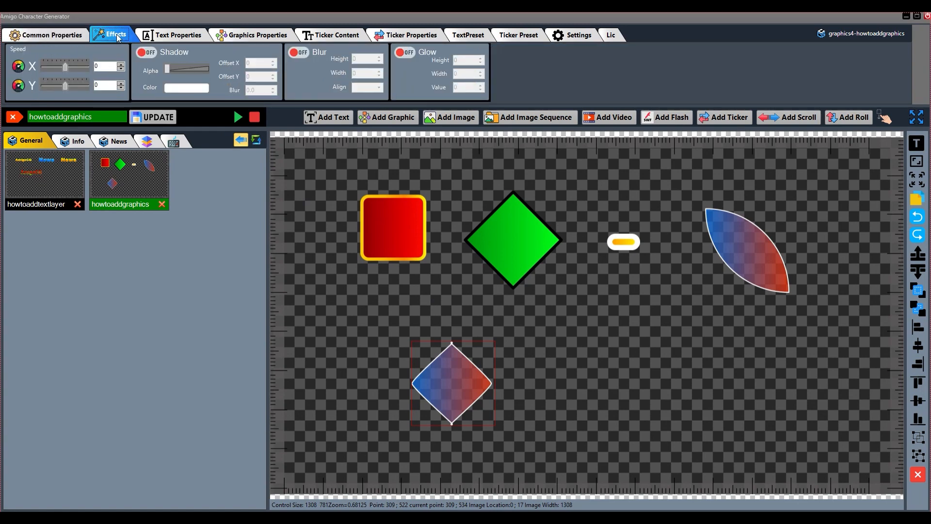
drag(394, 226, 384, 229)
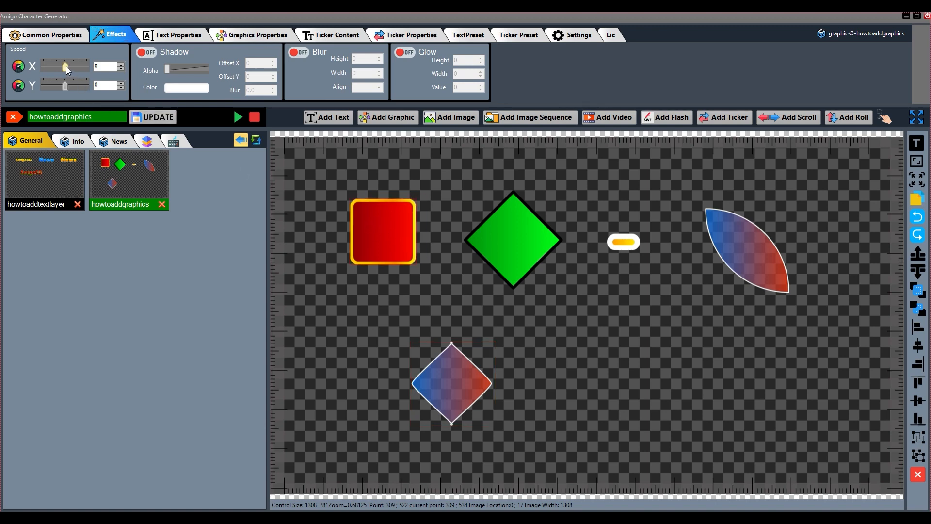
click(121, 64)
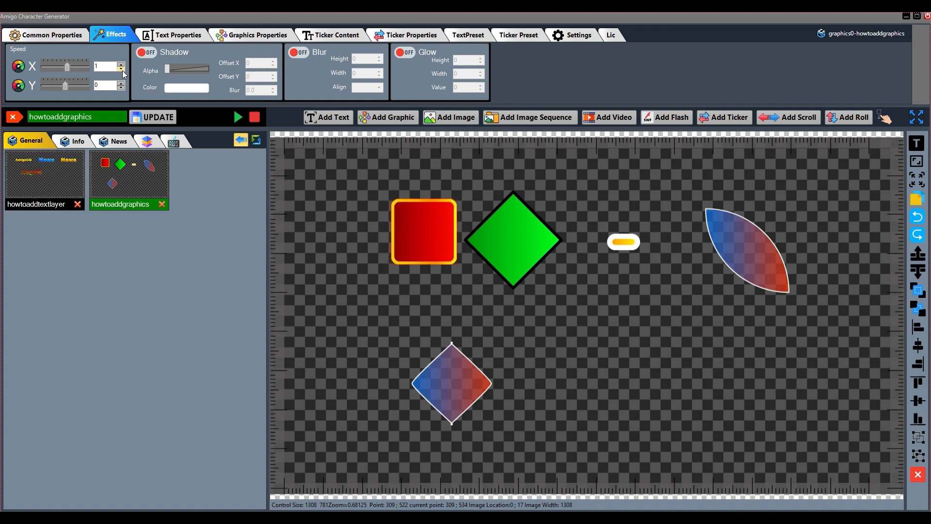
click(121, 69)
click(122, 71)
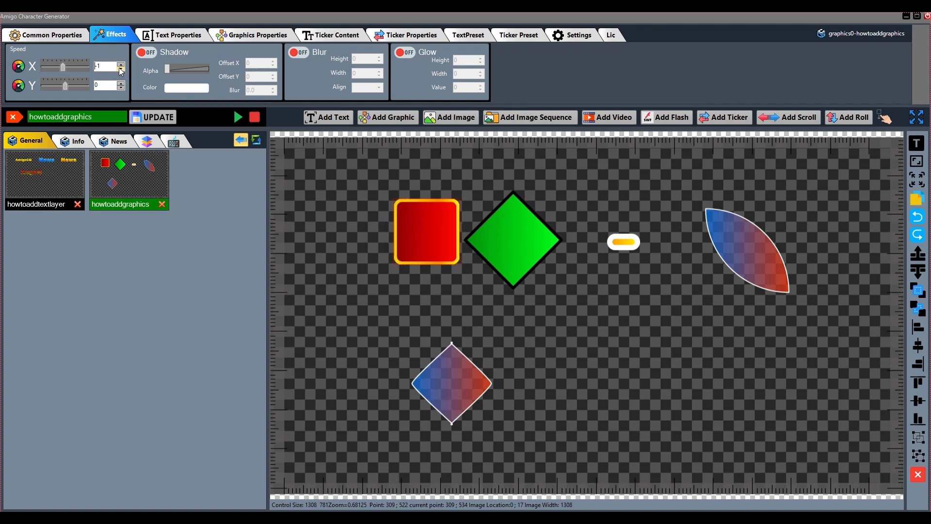
click(122, 64)
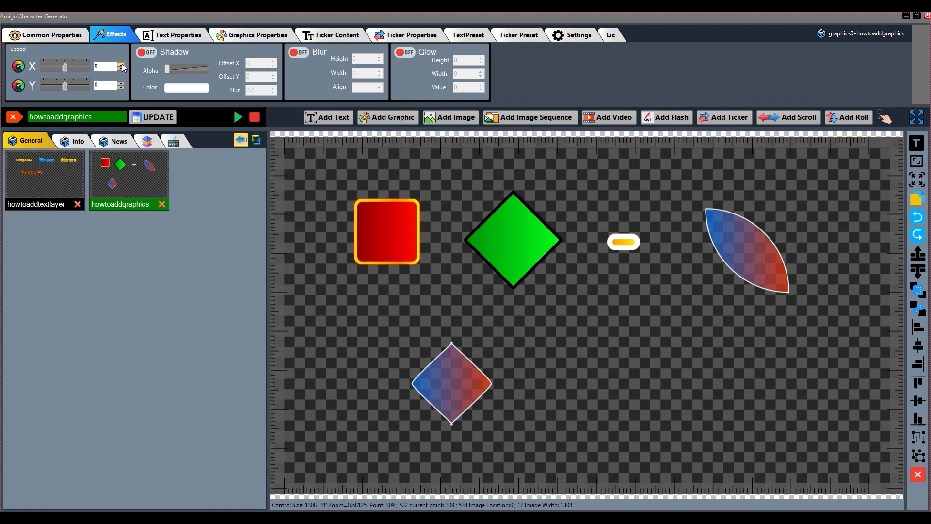
Try a Y speed of 1 and the reverse direction on the red rectangle, and return the Y speed to 0.
click(122, 83)
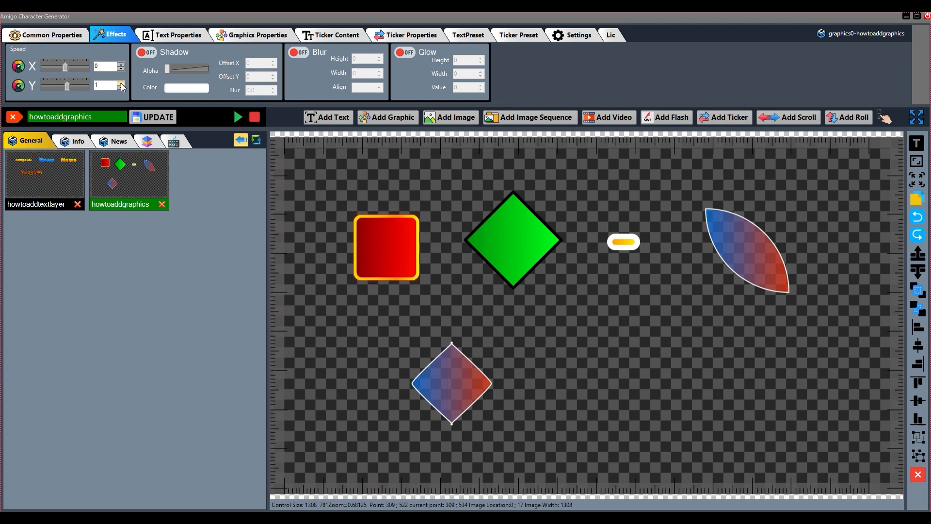
click(121, 88)
click(121, 89)
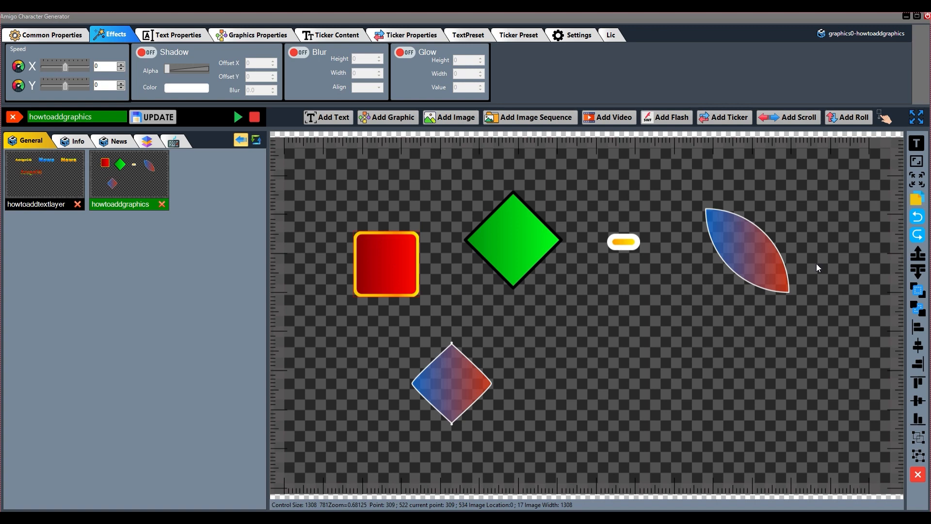
Shift the green diamond down, turn on the red rectangle's shadow and move the rectangle up and left.
mouse_move(519, 233)
mouse_down()
mouse_move(515, 256)
mouse_move(519, 249)
mouse_up()
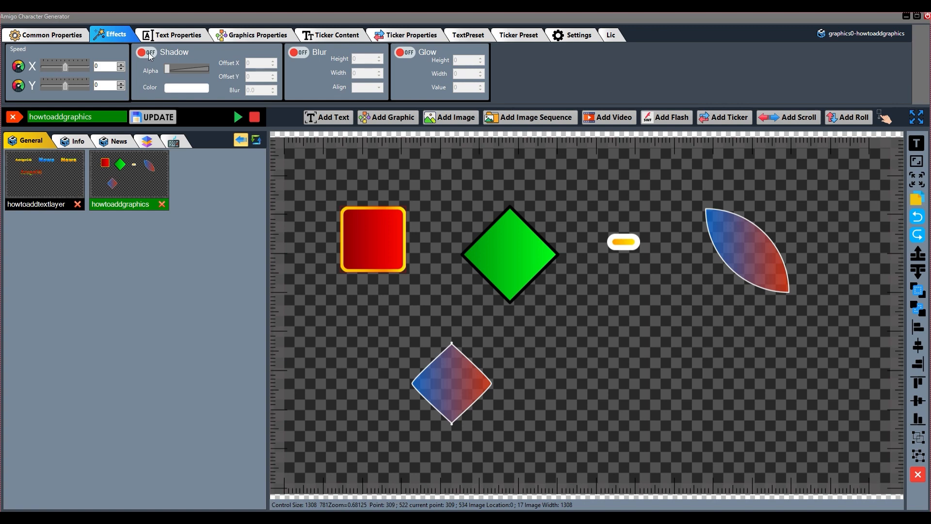
click(150, 55)
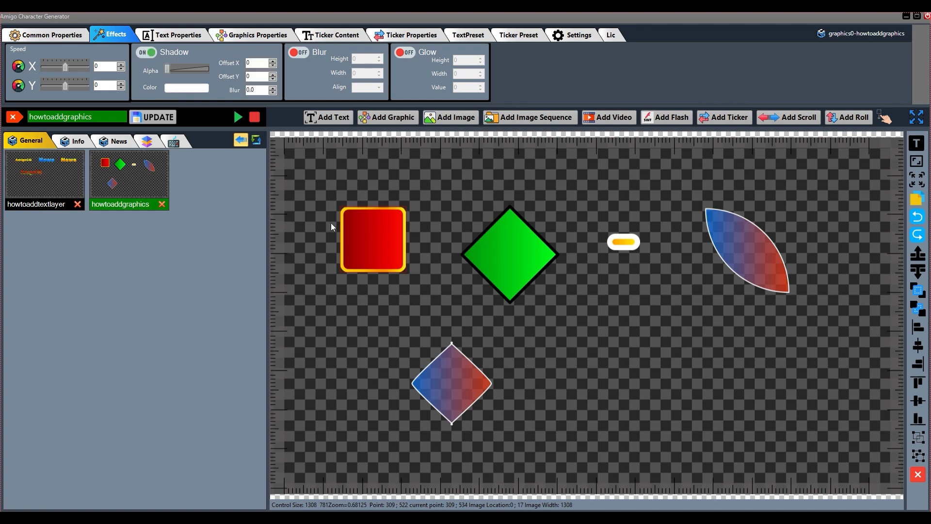
drag(380, 247, 370, 228)
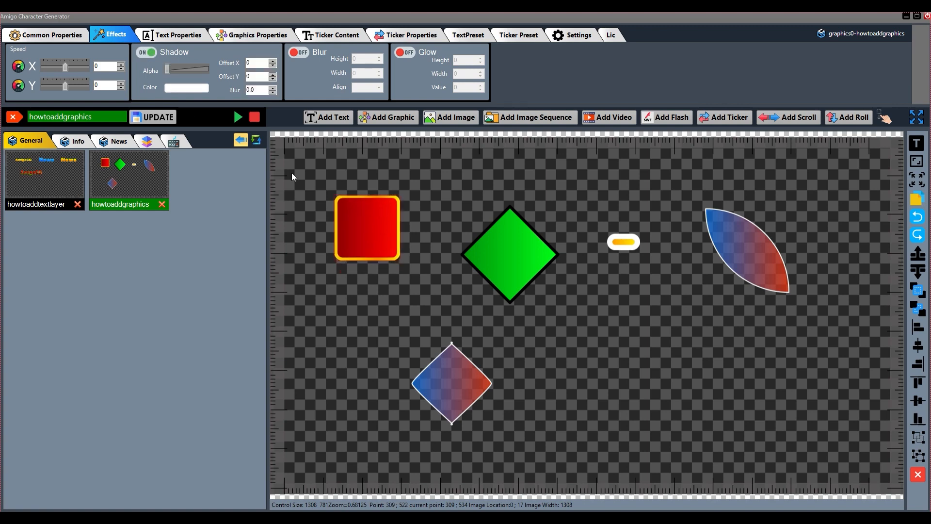
Raise the red rectangle's shadow alpha and set its shadow offset X and offset Y to 2.
drag(193, 71, 202, 71)
click(272, 60)
click(273, 60)
click(273, 74)
click(272, 73)
Set the red rectangle's shadow color to black, nudge the rectangle up and raise the shadow alpha to maximum.
click(179, 89)
click(150, 158)
click(166, 168)
drag(382, 244, 380, 234)
drag(203, 69, 228, 73)
Turn on the green diamond's shadow and set its color to black (FF000000).
click(518, 253)
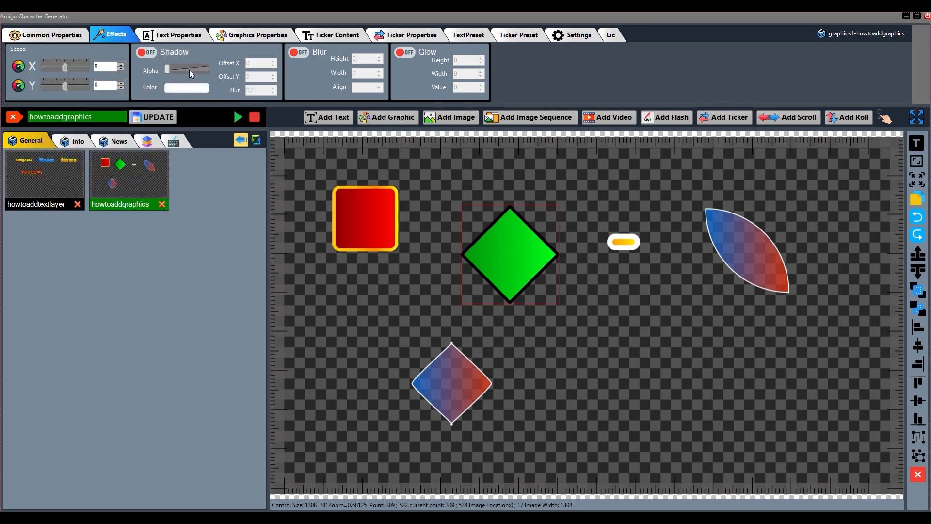
click(147, 53)
click(186, 88)
click(163, 154)
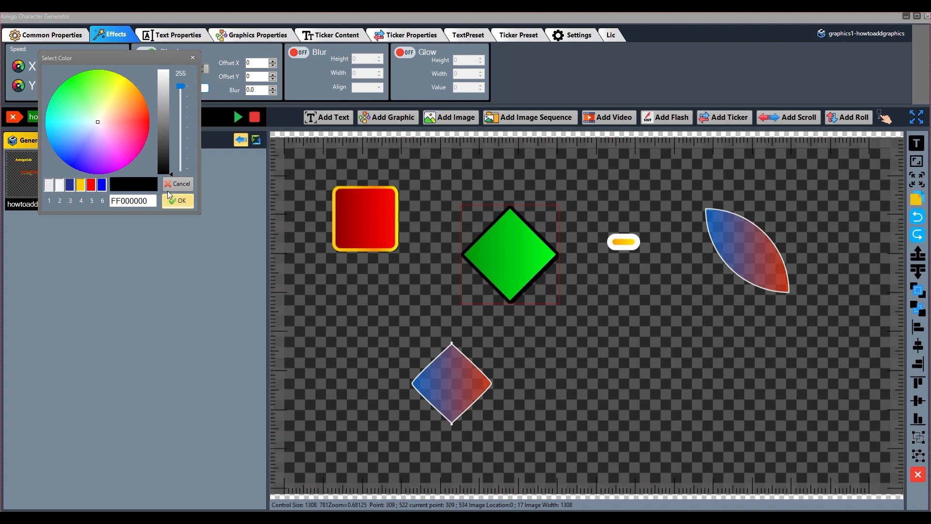
click(193, 202)
Increase the green diamond's shadow offset X, offset Y and blur, and move the diamond up and left.
double_click(273, 61)
double_click(272, 74)
double_click(272, 88)
drag(495, 251, 486, 240)
Give the yellow circle a black shadow with offset X and offset Y of 2, and move it slightly up and left.
drag(633, 244, 629, 250)
click(146, 53)
click(202, 88)
click(183, 185)
click(190, 213)
double_click(273, 61)
double_click(272, 74)
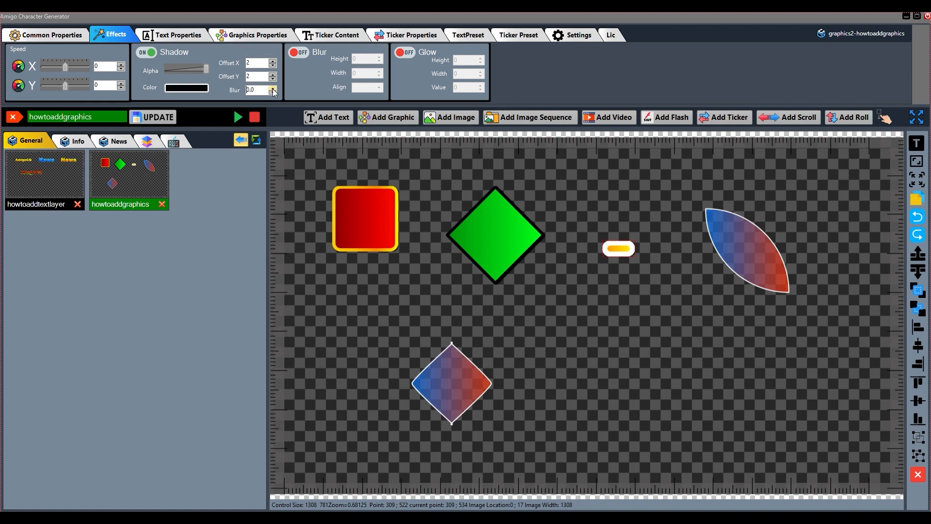
drag(622, 254, 611, 243)
Move the red rectangle down and turn on its blur with a height of 21 and a width of 51.
drag(359, 204, 368, 230)
click(299, 52)
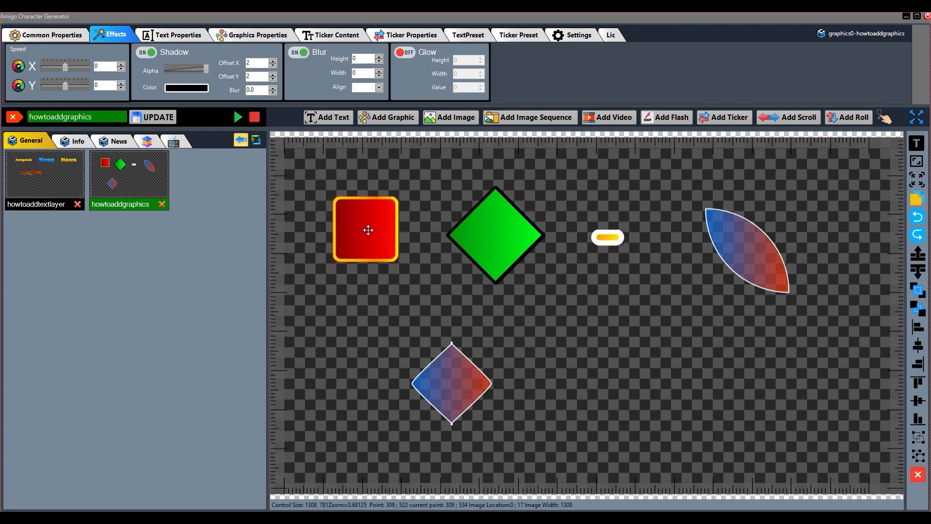
click(379, 56)
click(379, 57)
click(379, 56)
click(379, 57)
click(379, 71)
Try the left and another blur alignment on the red rectangle, and set the blur alignment to center.
click(380, 87)
click(378, 107)
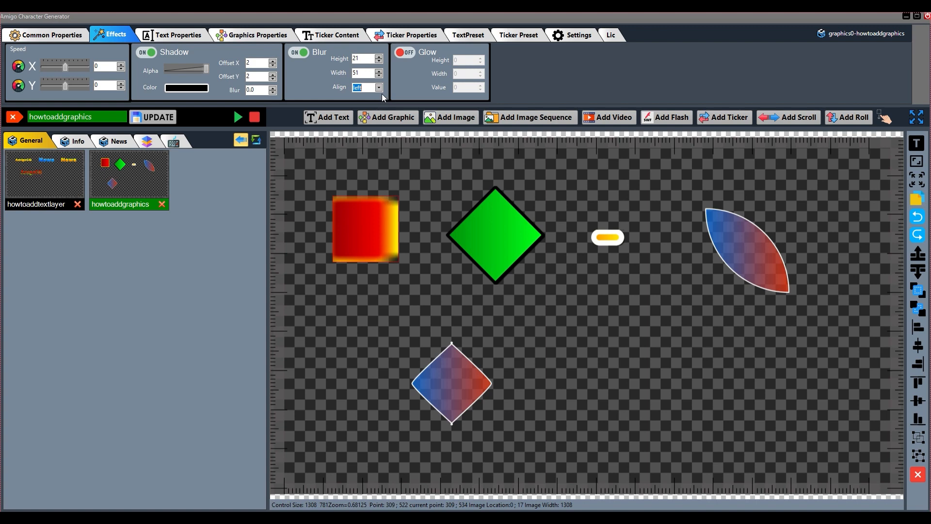
click(380, 88)
click(373, 138)
click(380, 88)
click(368, 98)
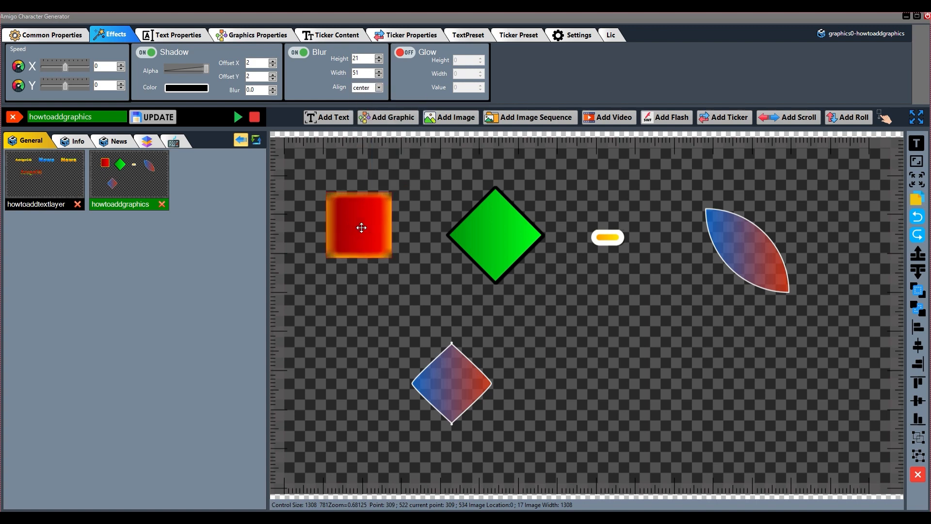
Set the red rectangle's blur height and width to 0, and move the rectangle slightly down.
text(0.)
drag(361, 59, 341, 73)
text(0)
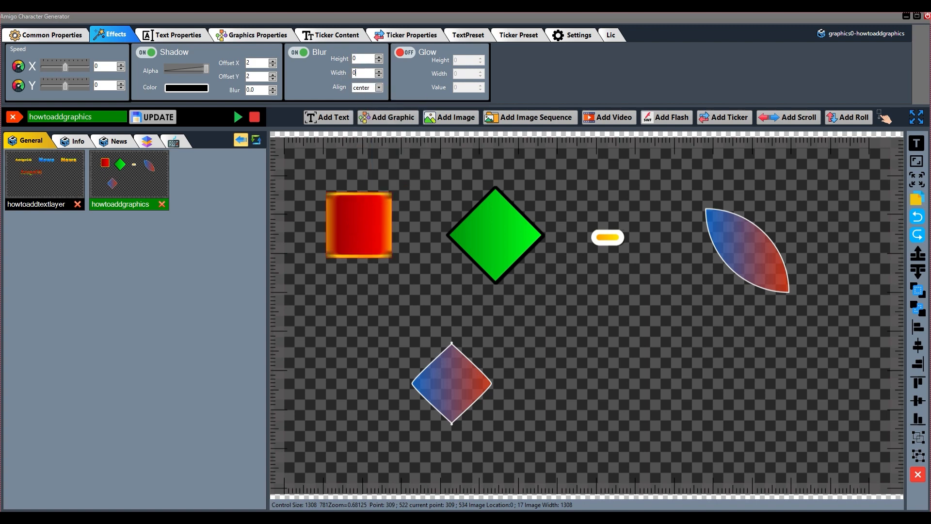
drag(385, 219, 389, 223)
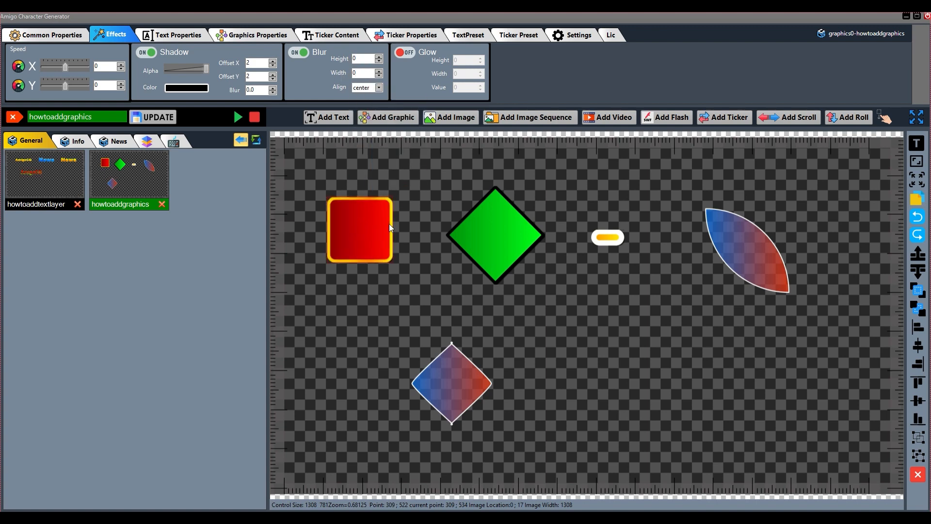
Turn on the red rectangle's glow with height 4, width 3 and value 3, and move the rectangle slightly up.
click(407, 52)
drag(366, 228, 368, 236)
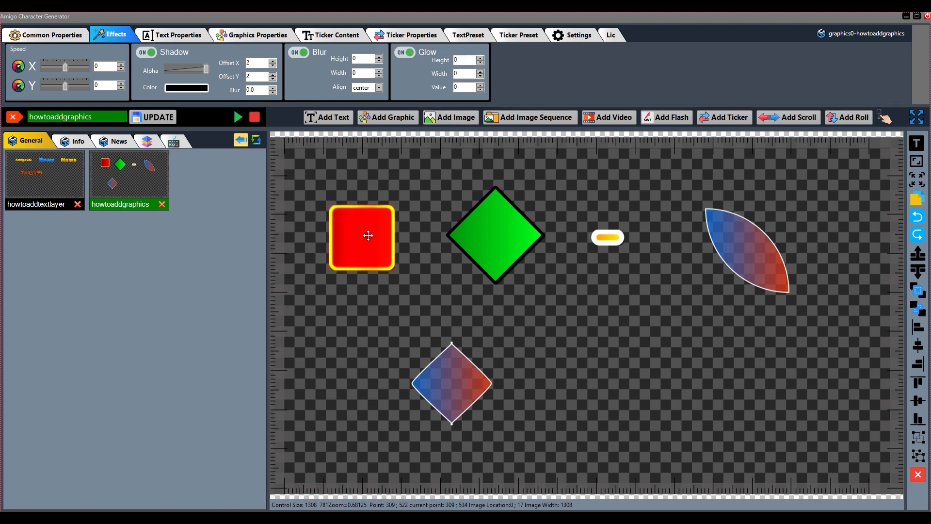
click(479, 58)
click(479, 58)
click(480, 59)
click(480, 58)
click(480, 72)
click(480, 85)
click(479, 85)
click(480, 86)
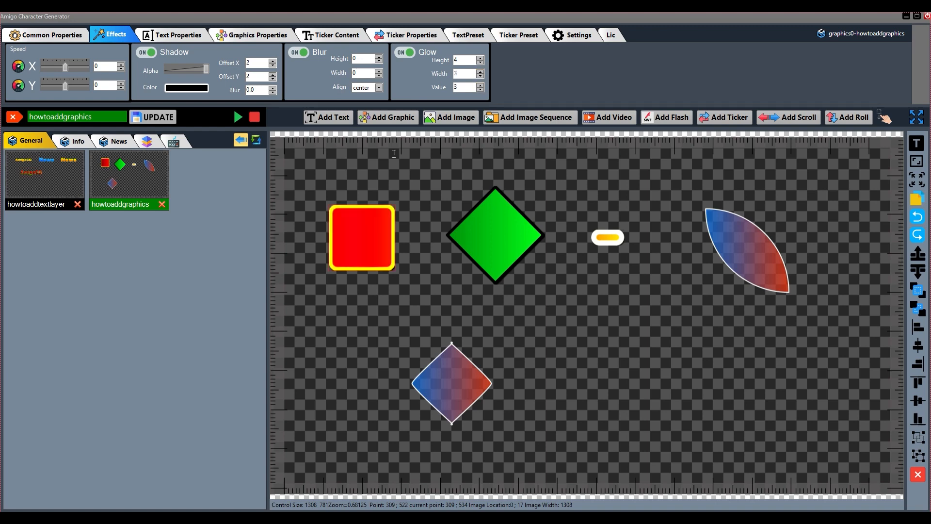
drag(356, 241, 358, 222)
Turn on the green diamond's glow, and try the glow on the leaf shape before switching it off again.
click(519, 251)
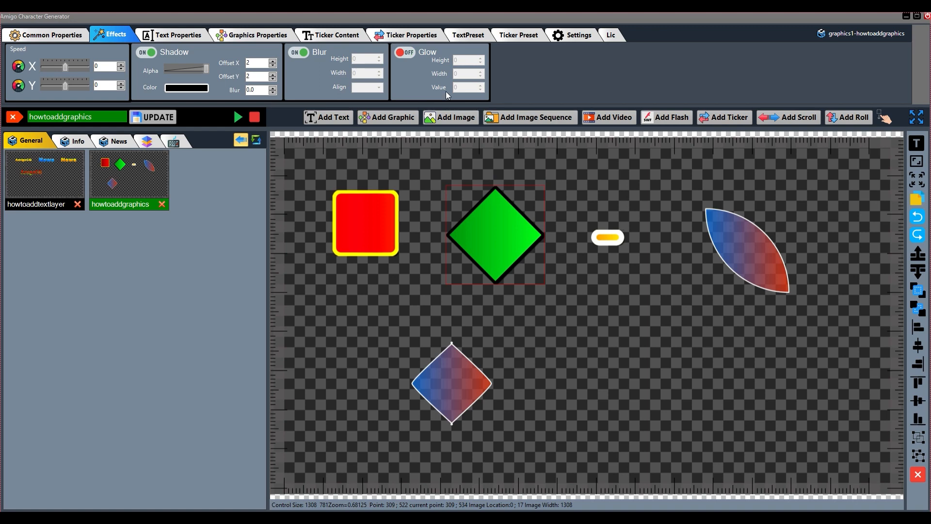
click(411, 52)
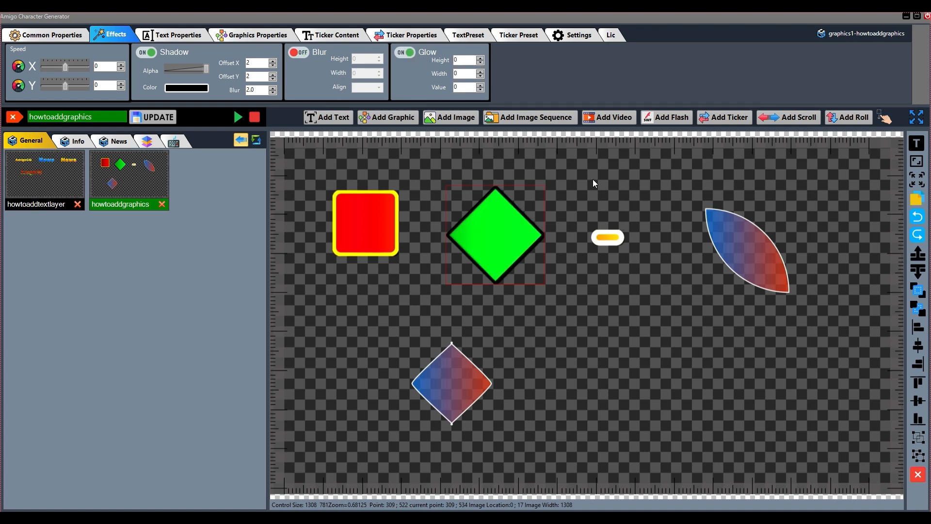
click(749, 261)
click(408, 53)
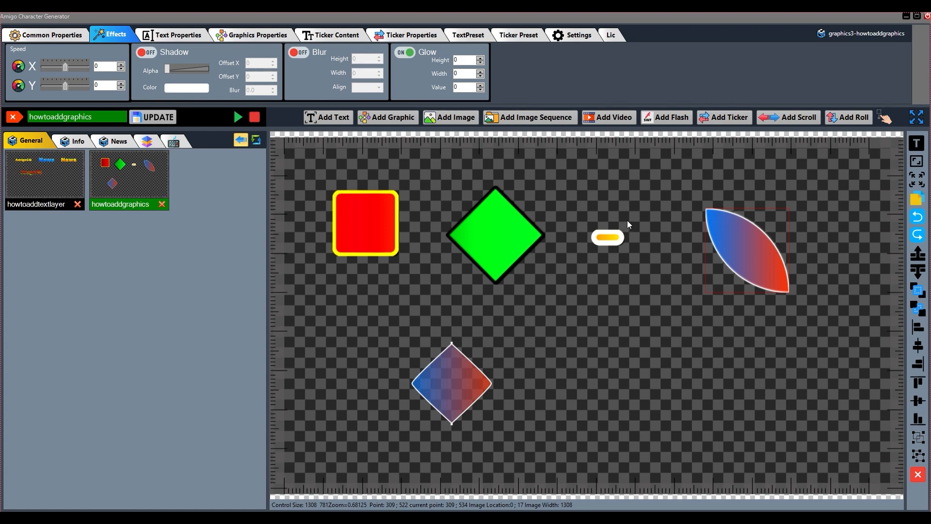
click(408, 53)
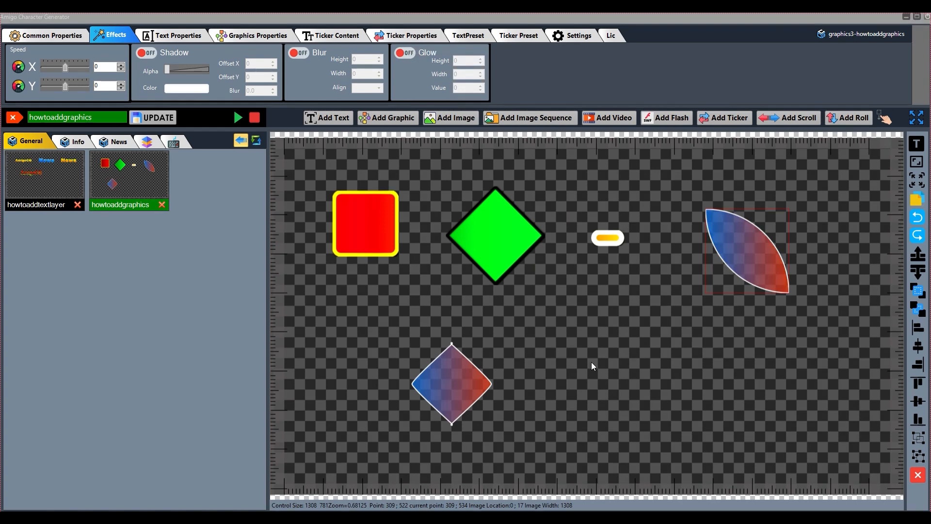
Move the green diamond and the small yellow shape slightly down.
drag(504, 235, 511, 239)
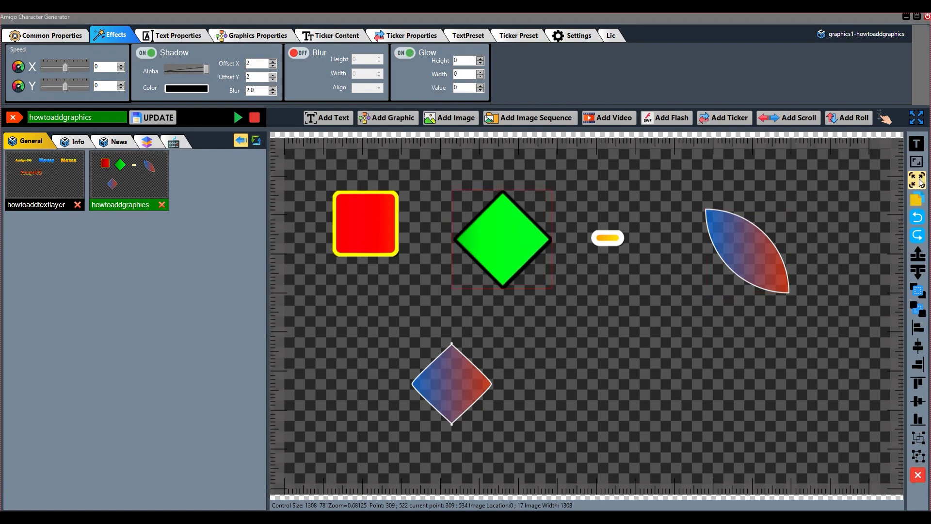
drag(604, 242, 605, 249)
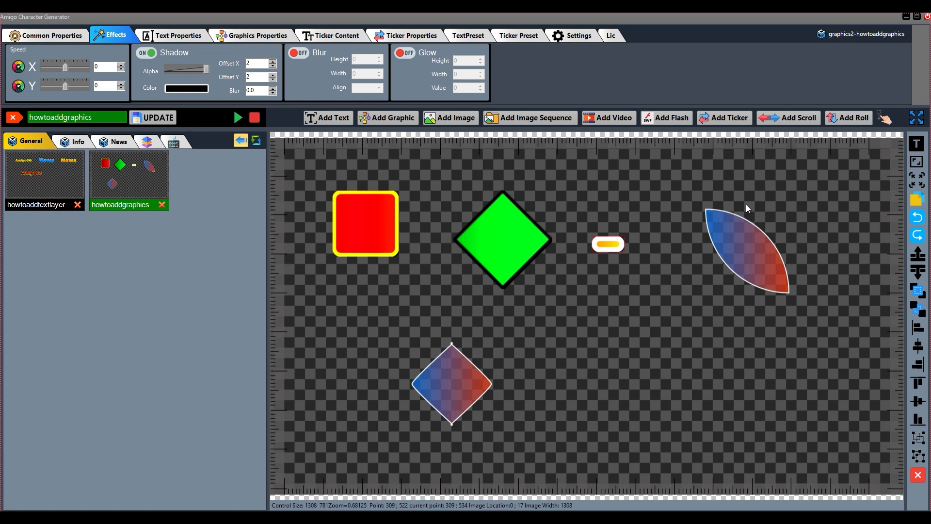
Duplicate the leaf shape twice with the copies spread diagonally, and undo both duplicates.
mouse_move(756, 258)
mouse_down()
mouse_move(760, 241)
mouse_move(723, 261)
mouse_move(706, 296)
mouse_move(634, 349)
mouse_move(645, 351)
mouse_up()
click(912, 199)
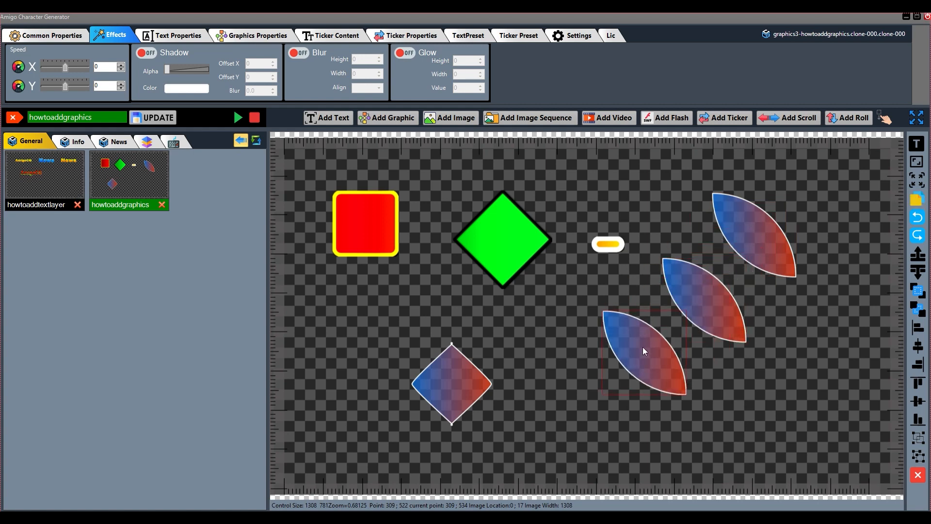
click(917, 219)
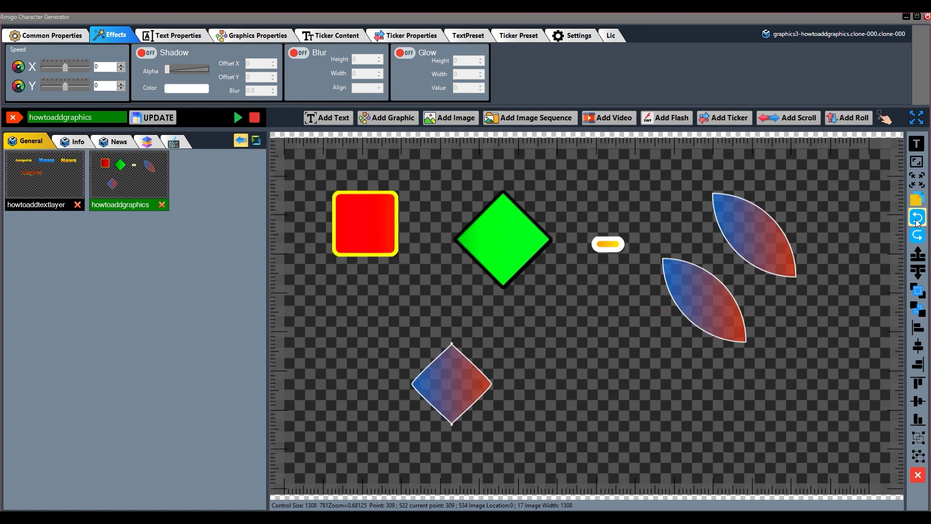
click(918, 222)
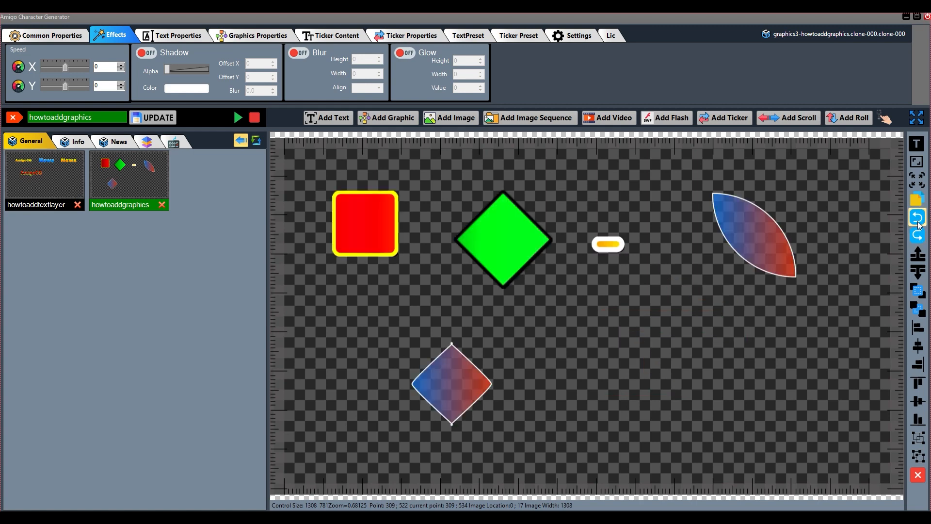
Overlap the leaf shape with the green diamond, and try bringing the diamond in front of the leaf and sending it behind again.
drag(727, 236, 522, 242)
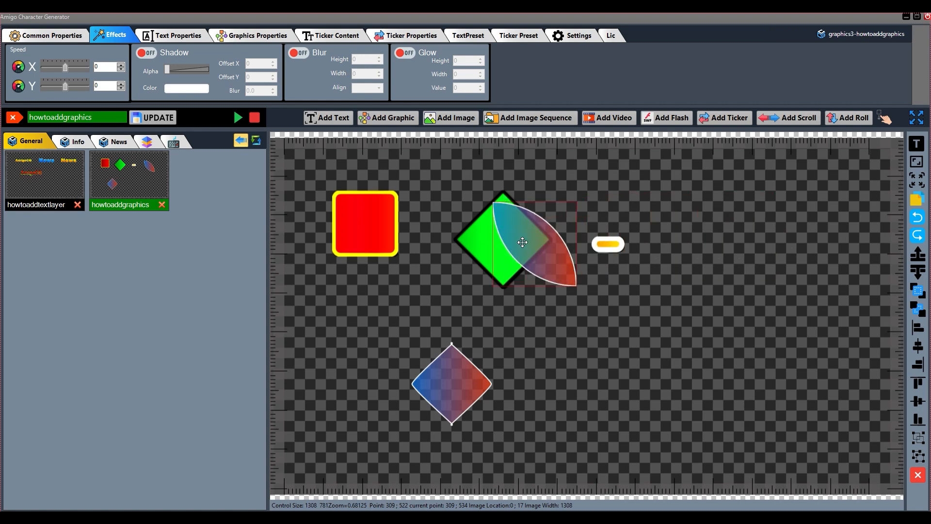
click(472, 240)
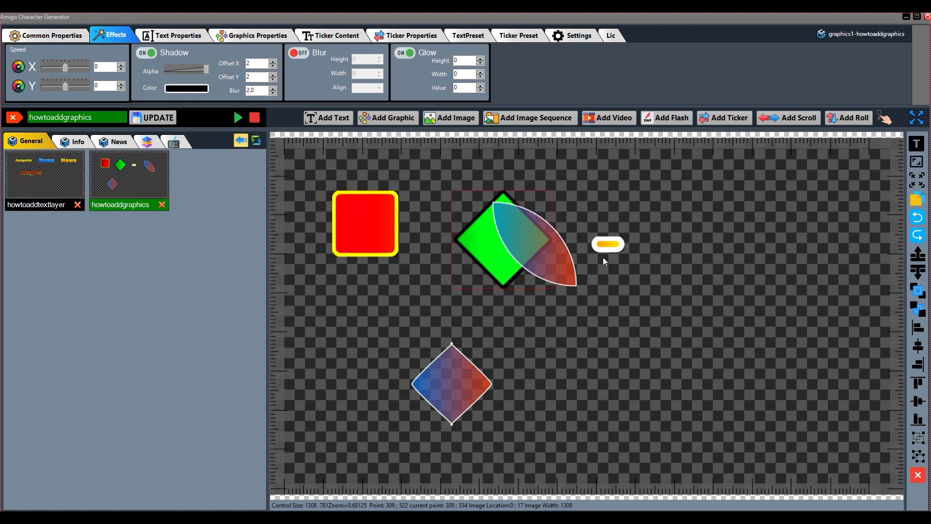
click(923, 256)
click(568, 280)
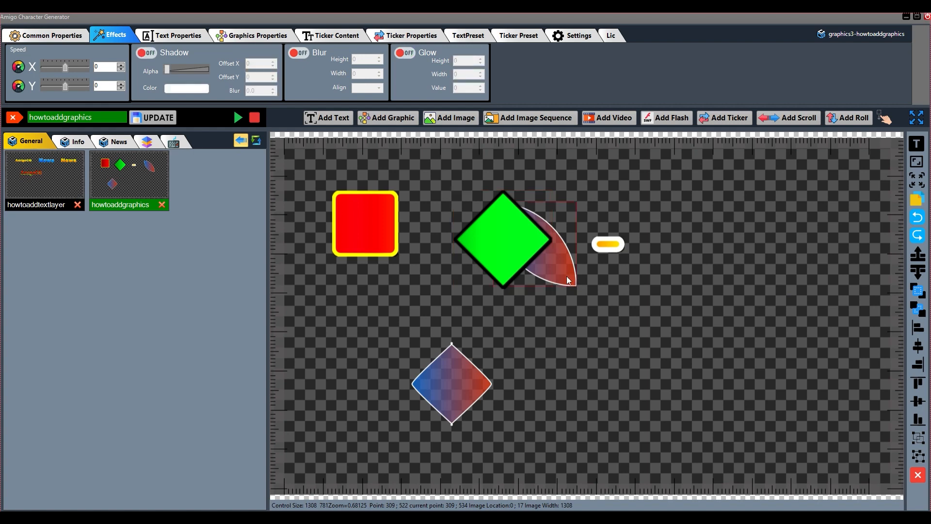
click(503, 247)
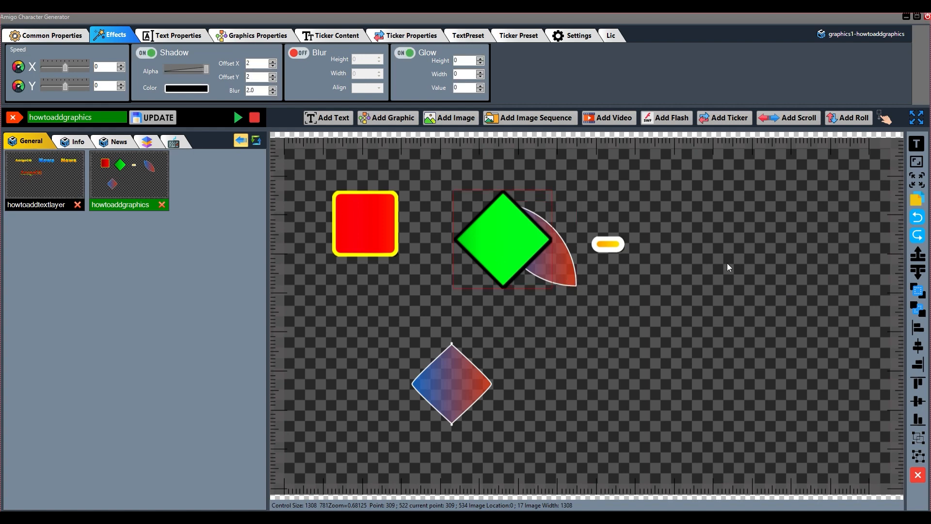
click(917, 271)
drag(530, 252, 523, 256)
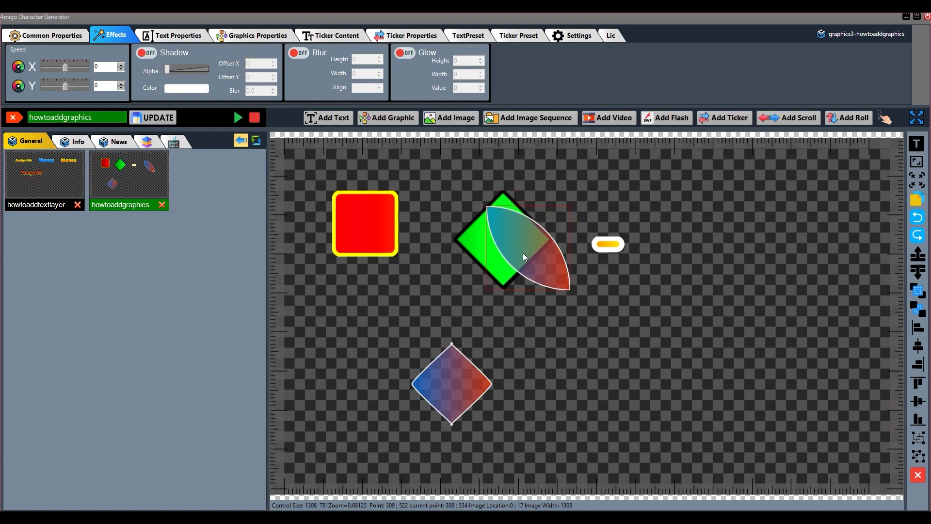
Move the red rectangle onto the green diamond and leaf, and try bringing it to the front and sending it to the back.
drag(370, 226, 552, 222)
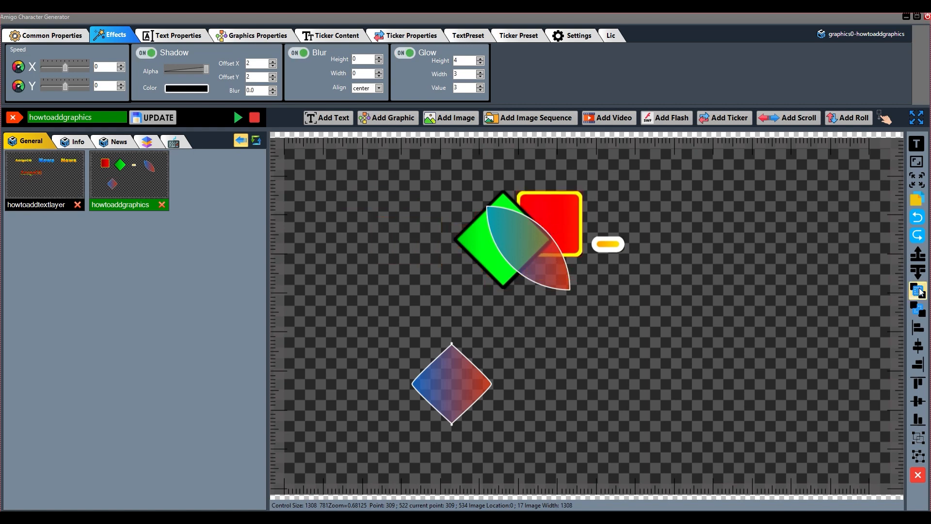
click(919, 291)
click(919, 310)
Select all the graphics and try the left, center, right, top, middle and bottom alignments on them.
drag(673, 174, 417, 410)
click(918, 328)
click(918, 346)
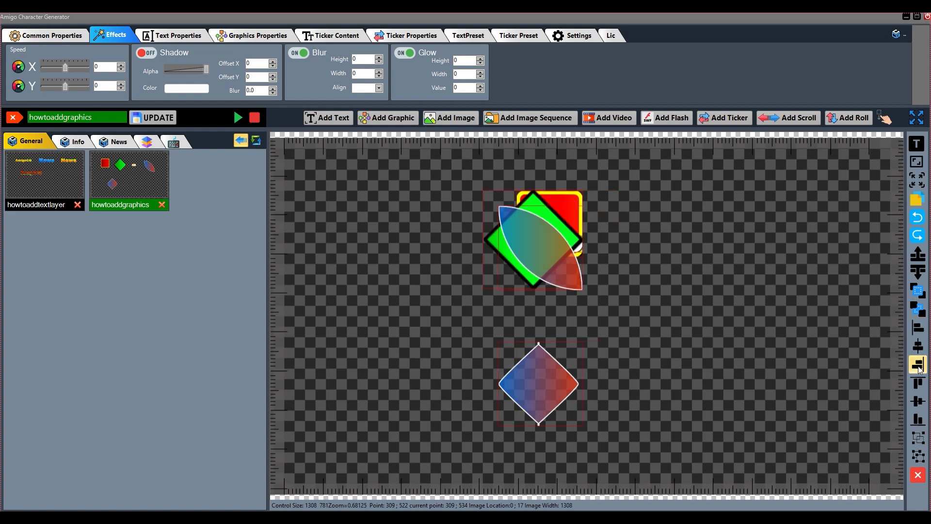
click(919, 351)
click(918, 383)
click(918, 402)
click(918, 420)
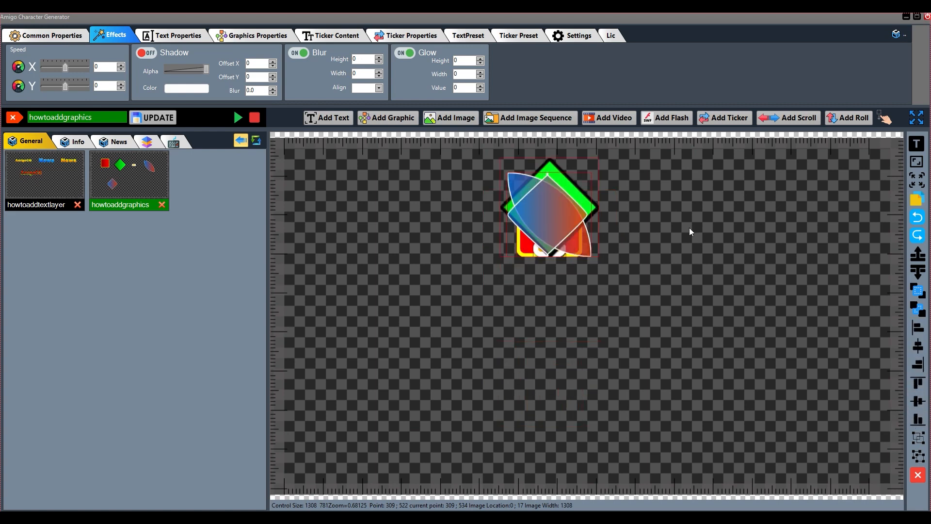
Pull the stacked graphics apart so that each of the five shapes stands separately on the canvas.
drag(547, 206, 624, 273)
click(608, 253)
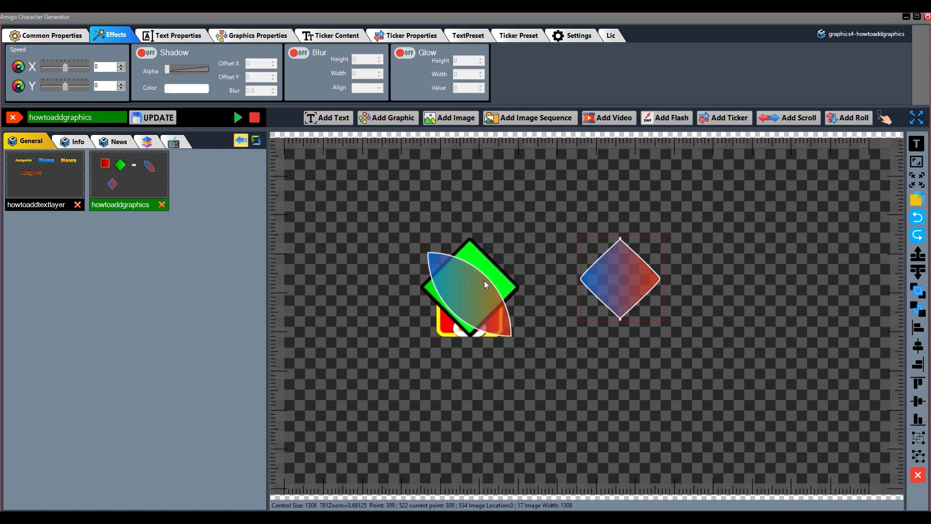
drag(480, 307, 376, 250)
drag(470, 289, 595, 355)
drag(469, 330, 457, 344)
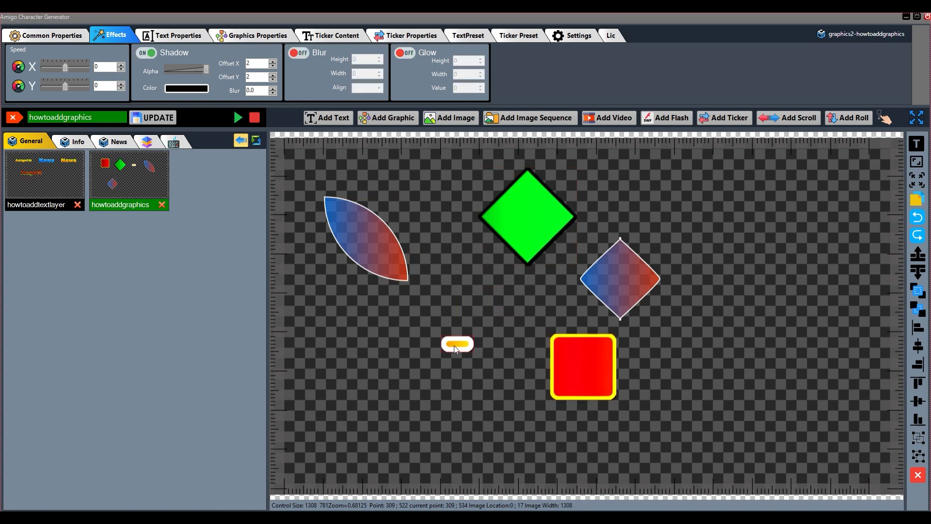
Delete the small yellow shape, the blue-red diamond and the leaf shape, moving the red rectangle left between deletions.
click(918, 475)
click(470, 301)
drag(558, 347, 485, 337)
drag(643, 272, 657, 294)
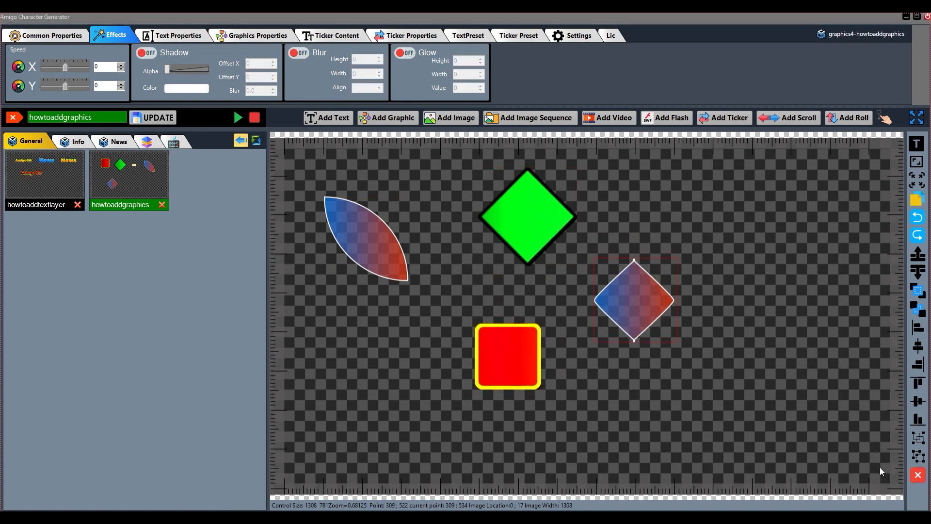
click(918, 475)
click(468, 302)
drag(355, 242, 651, 284)
click(918, 474)
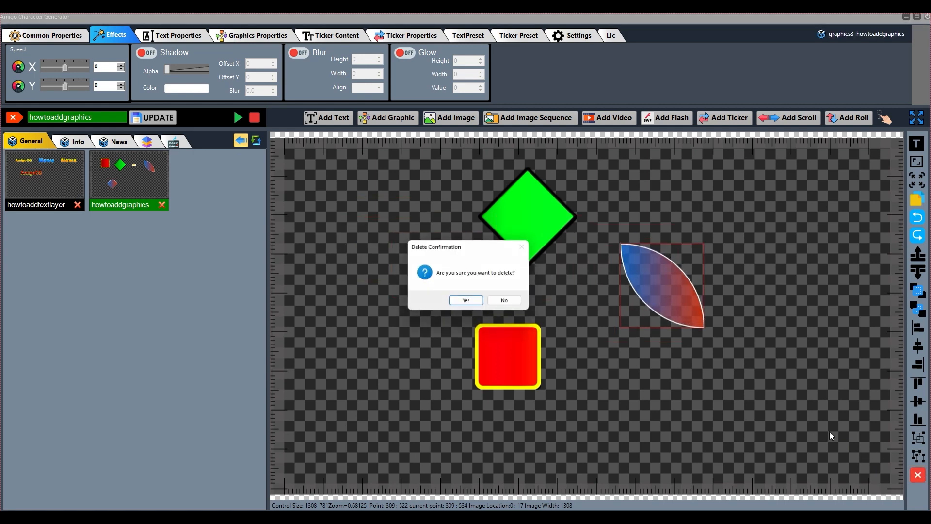
click(469, 302)
Place the green diamond and the red rectangle side by side in the upper canvas, and update the howtoaddgraphics project.
drag(555, 222, 428, 242)
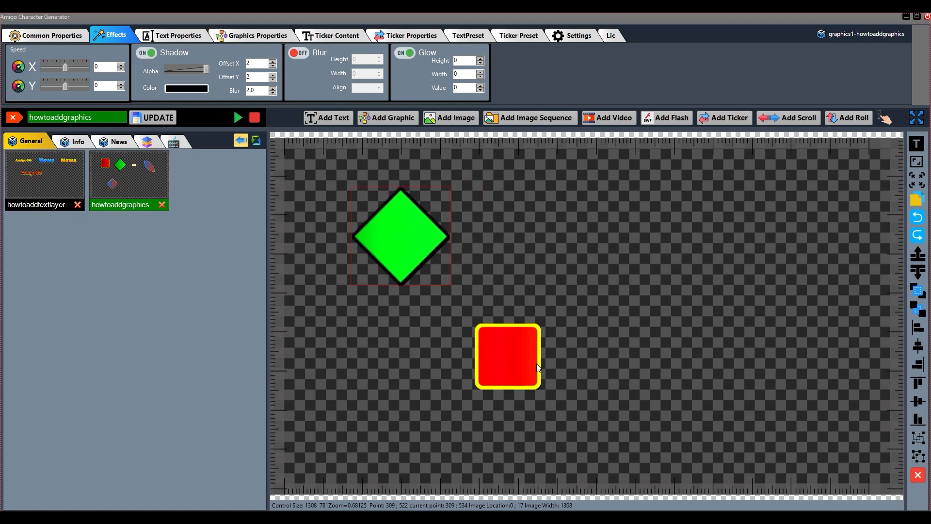
drag(520, 351, 565, 224)
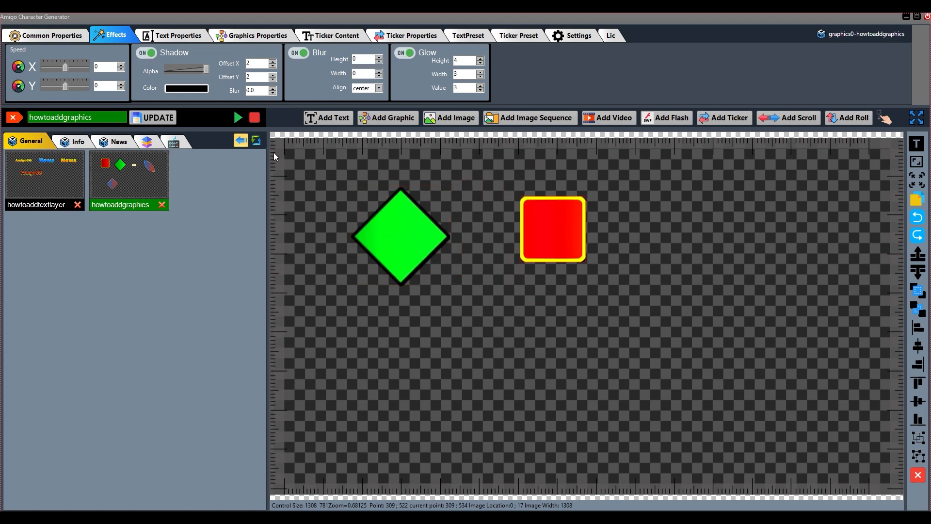
click(156, 119)
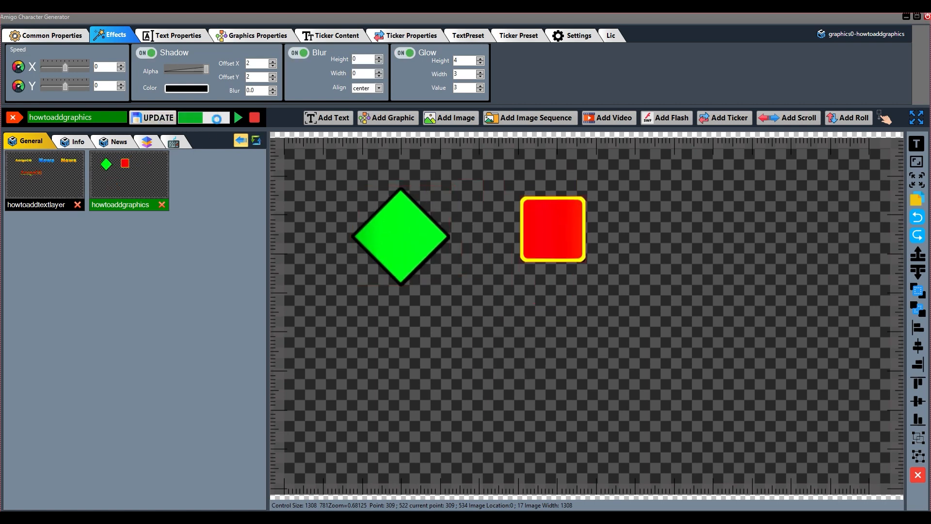